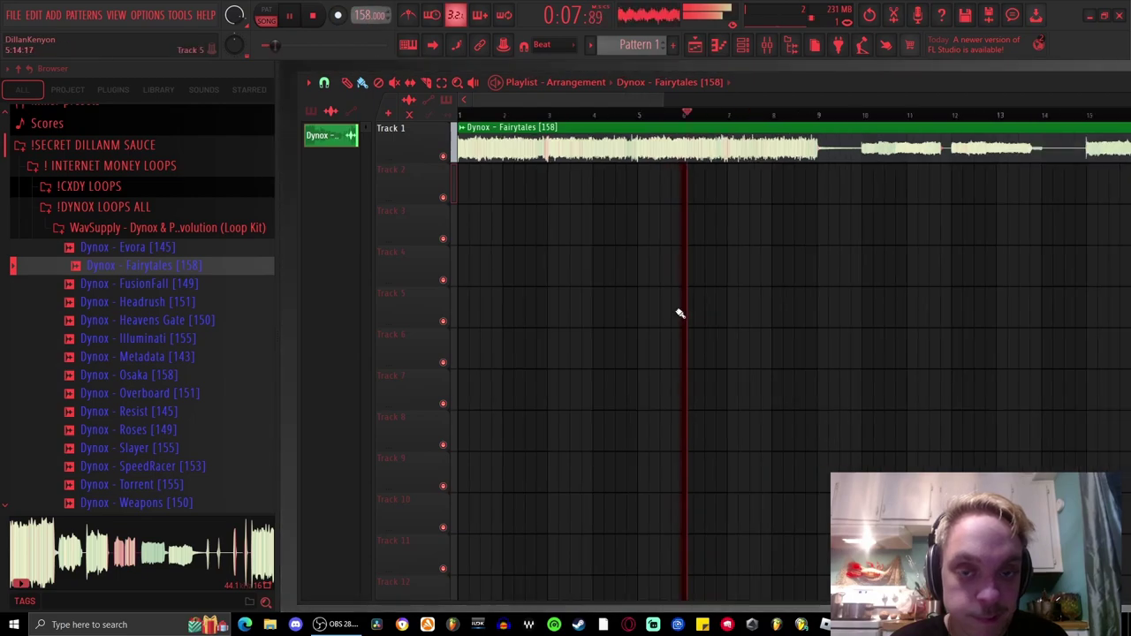
# Step: Slice the Dynox - Fairytales [158] clip on Track 1 at its section boundaries from bar 10 to bar 25
pyautogui.moveTo(707, 345); pyautogui.dragTo(625, 266)
pyautogui.press('c')
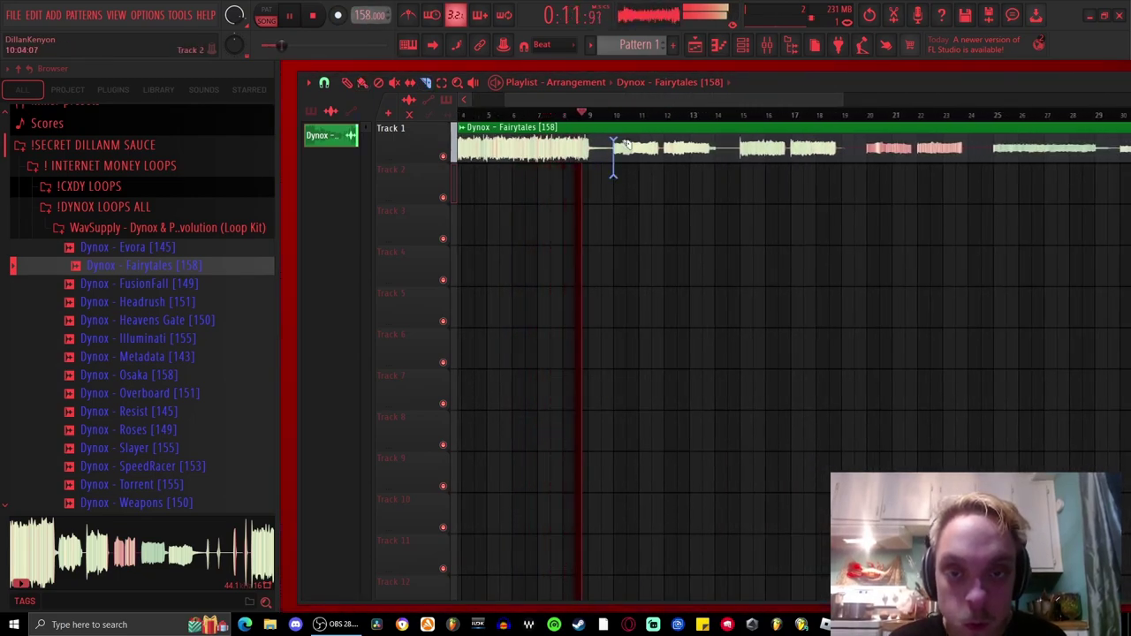
pyautogui.click(732, 134)
pyautogui.click(748, 118)
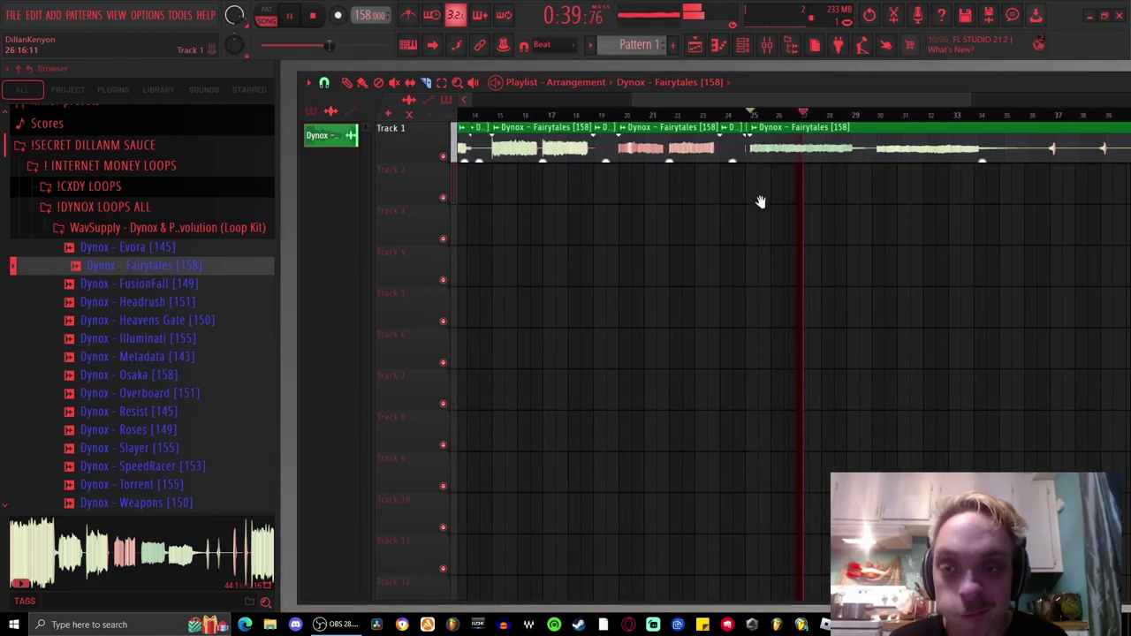
# Step: Slice the rest of the Track 1 clip at its section boundaries from bar 29 to bar 45
pyautogui.click(823, 116)
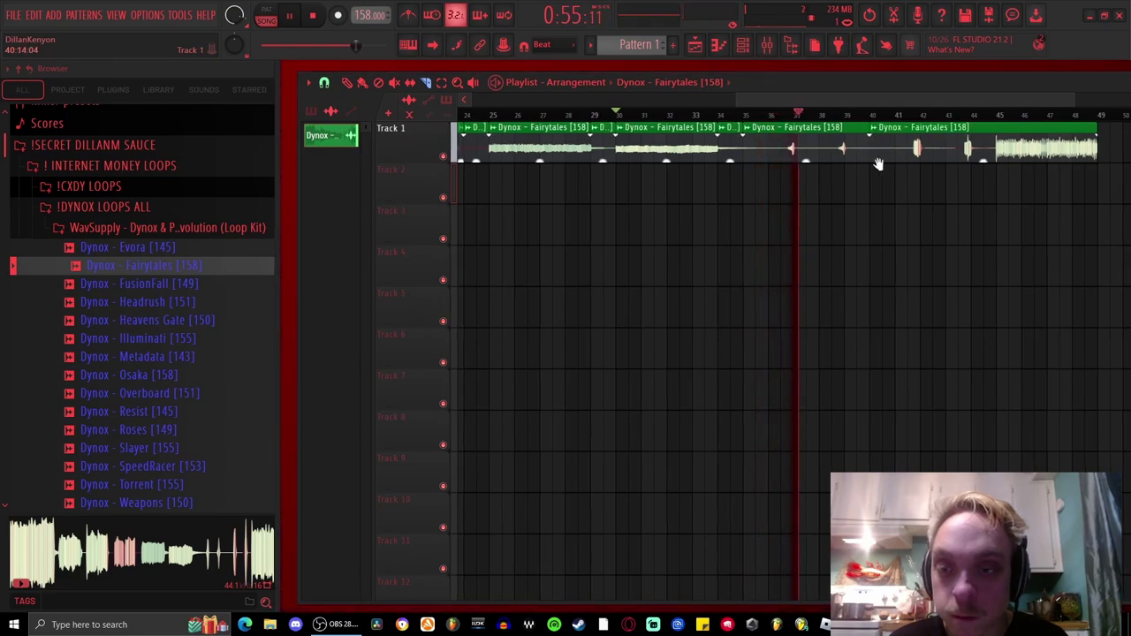
pyautogui.click(833, 116)
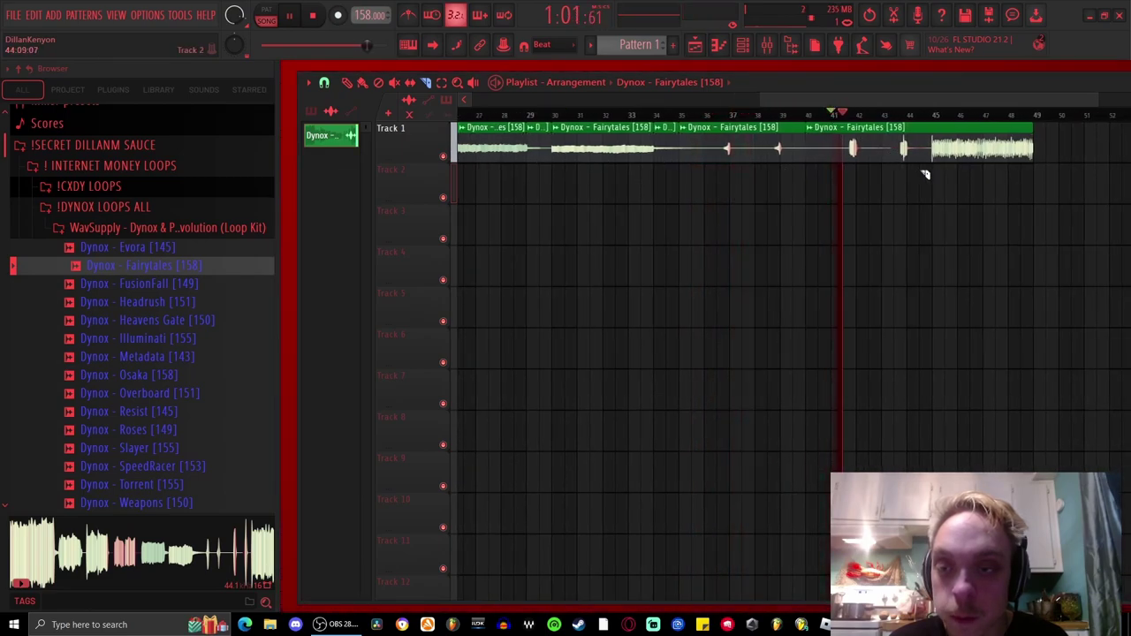
pyautogui.click(939, 114)
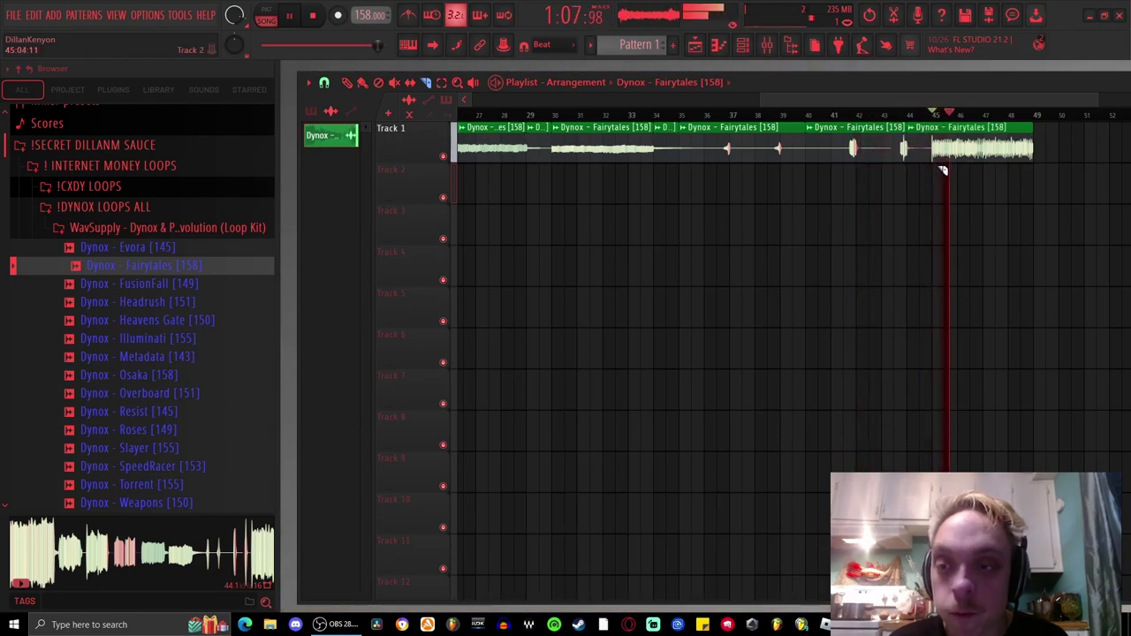
pyautogui.moveTo(934, 163); pyautogui.dragTo(939, 124)
pyautogui.scroll(-3, 901, 235)
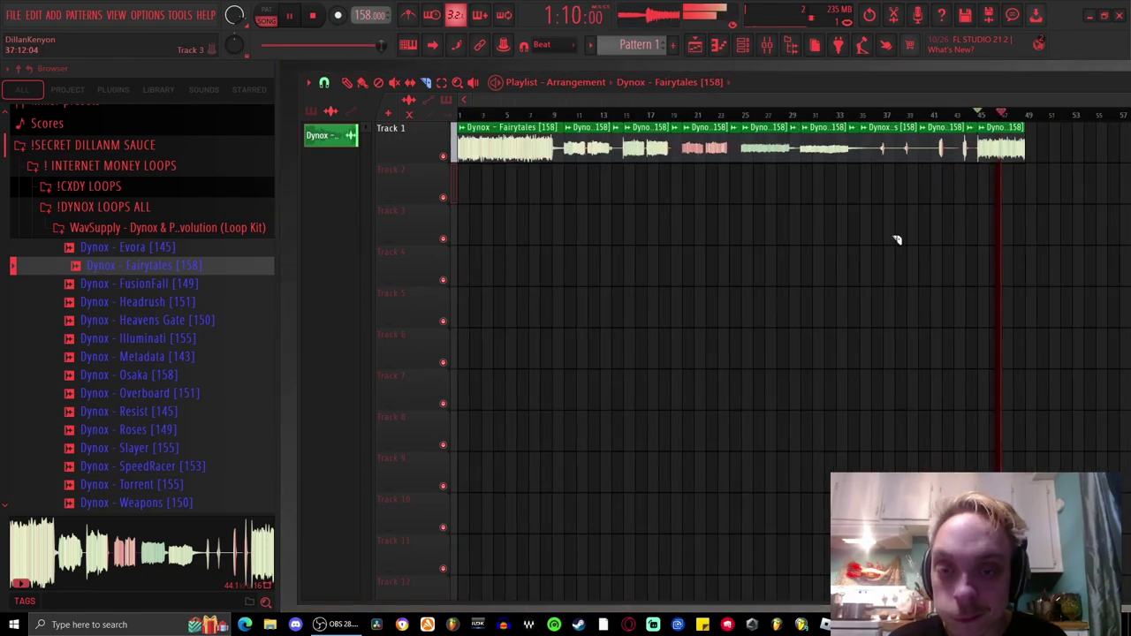
# Step: Delete the full-mix section at the start of Track 1 and move the first four-bar stem to bar 9
pyautogui.press('b')
pyautogui.rightClick(475, 135)
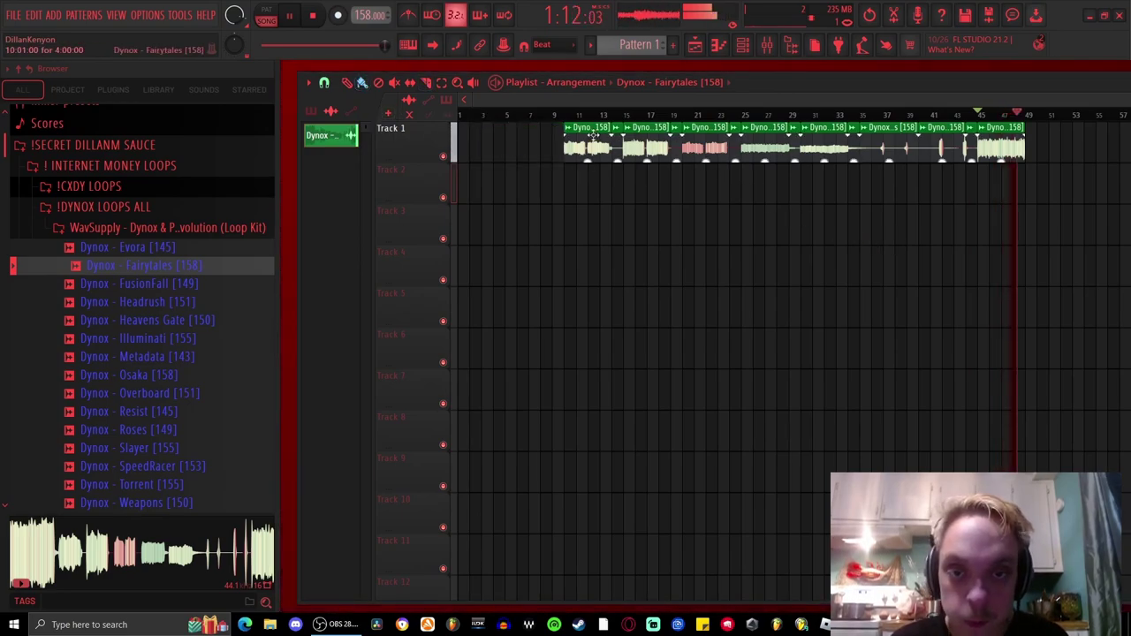
pyautogui.moveTo(577, 138); pyautogui.dragTo(454, 141)
pyautogui.press('space')
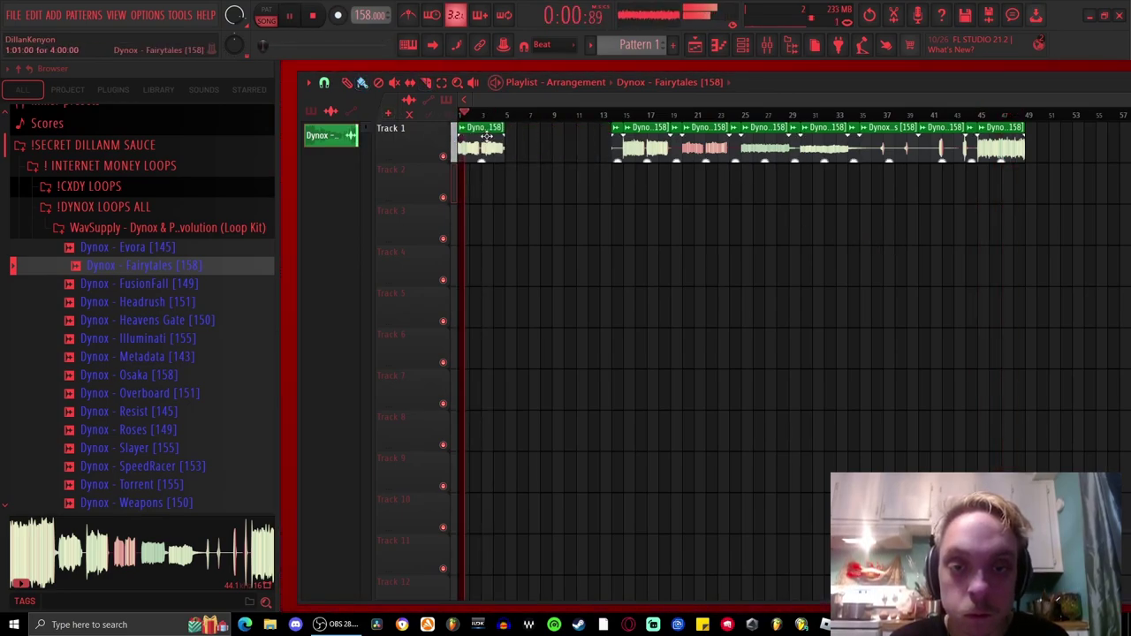
pyautogui.moveTo(483, 142); pyautogui.dragTo(567, 157)
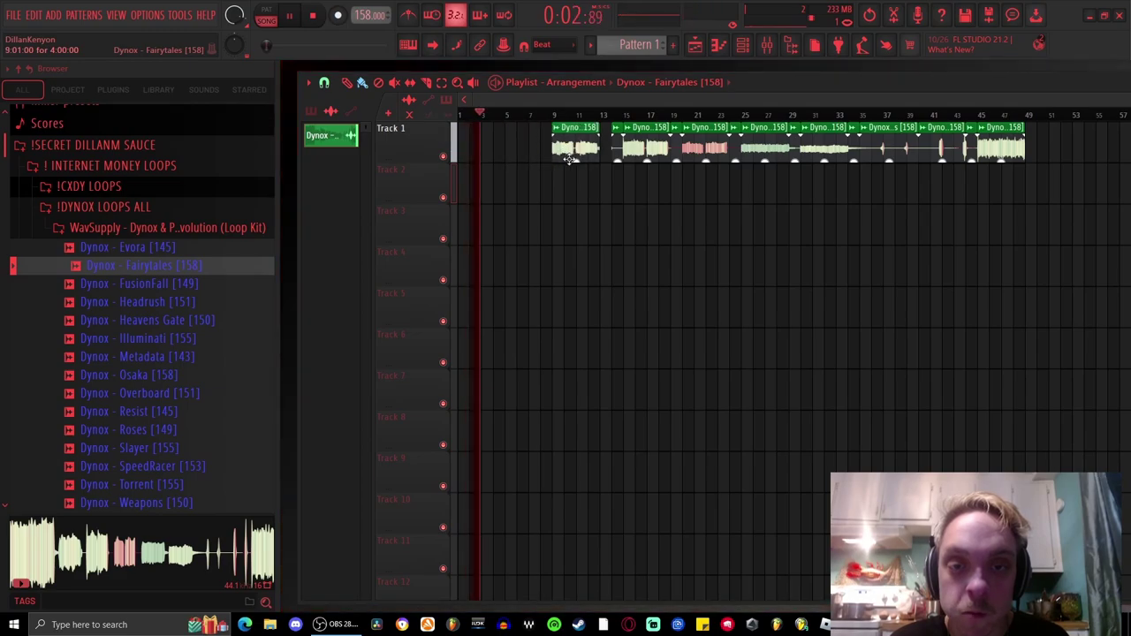
# Step: Stack the next four stems from Track 1 at bar 9 on Tracks 2 to 5
pyautogui.moveTo(638, 152); pyautogui.dragTo(567, 208)
pyautogui.moveTo(712, 161); pyautogui.dragTo(587, 245)
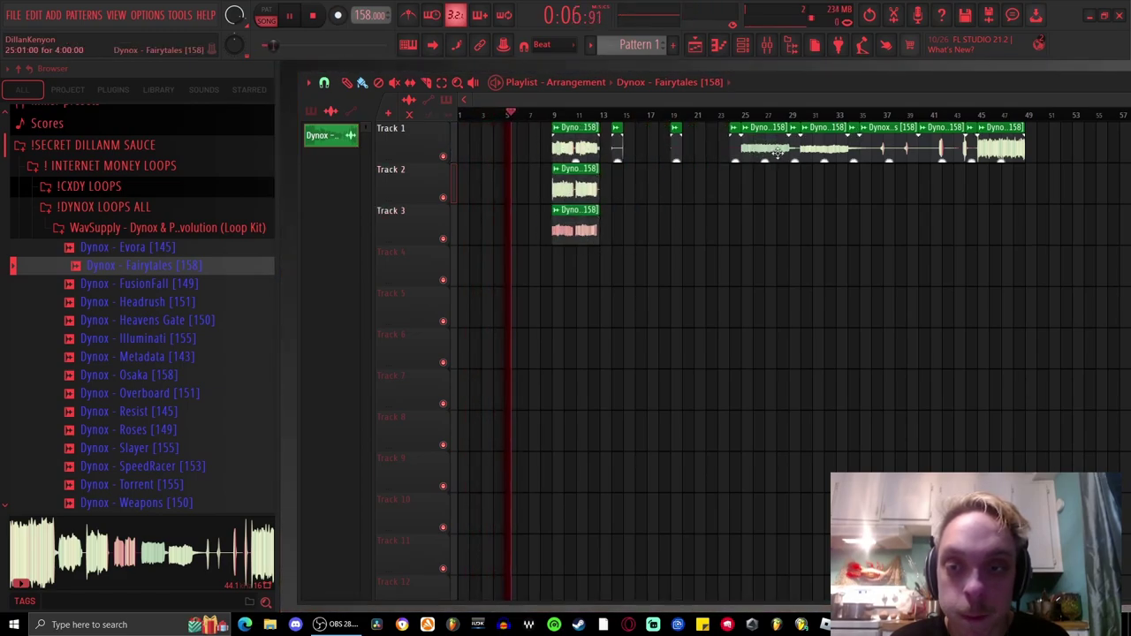
pyautogui.moveTo(756, 156); pyautogui.dragTo(590, 282)
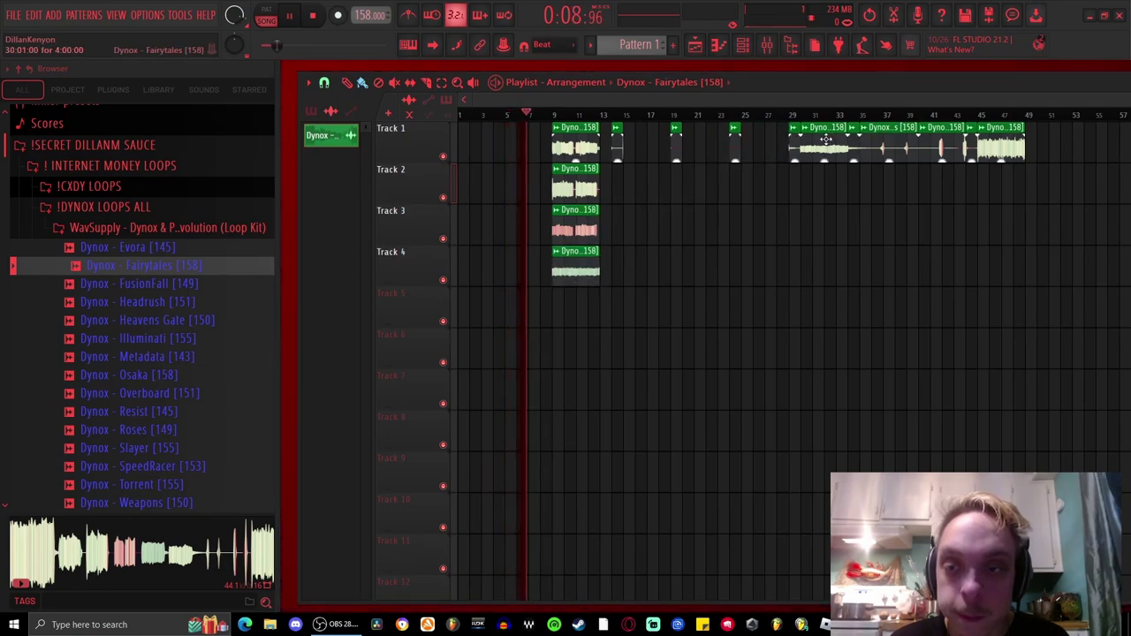
pyautogui.moveTo(826, 140); pyautogui.dragTo(578, 324)
# Step: Stack the last three stems as four-bar clips at bar 9 on Tracks 6 to 8 and delete the leftover fragments on Track 1
pyautogui.moveTo(875, 150); pyautogui.dragTo(590, 355)
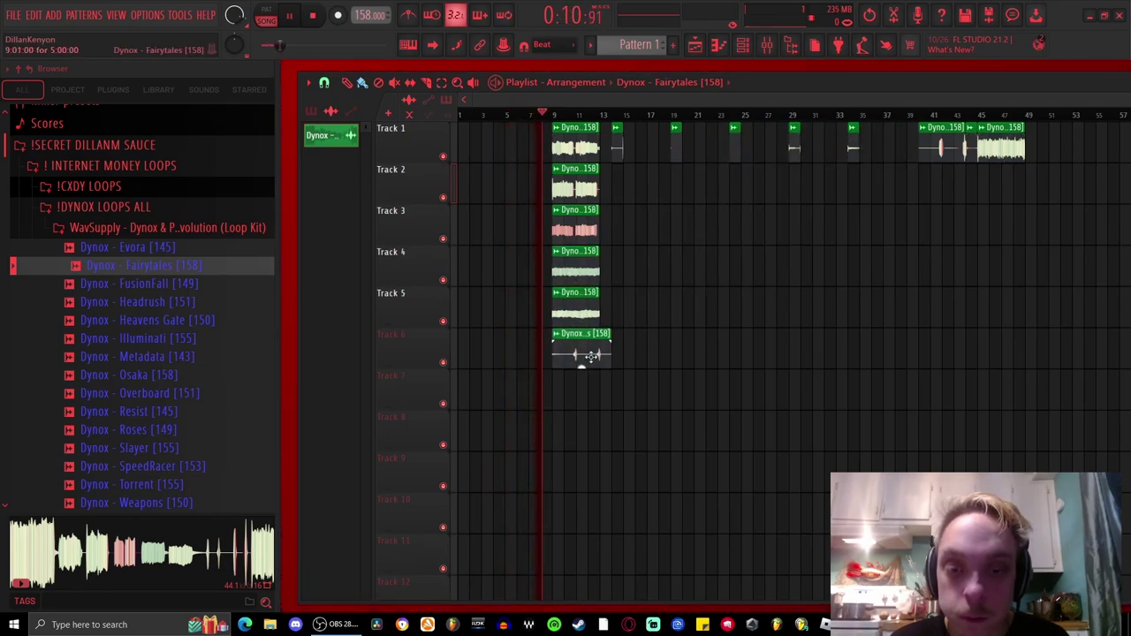
pyautogui.moveTo(954, 149); pyautogui.dragTo(586, 398)
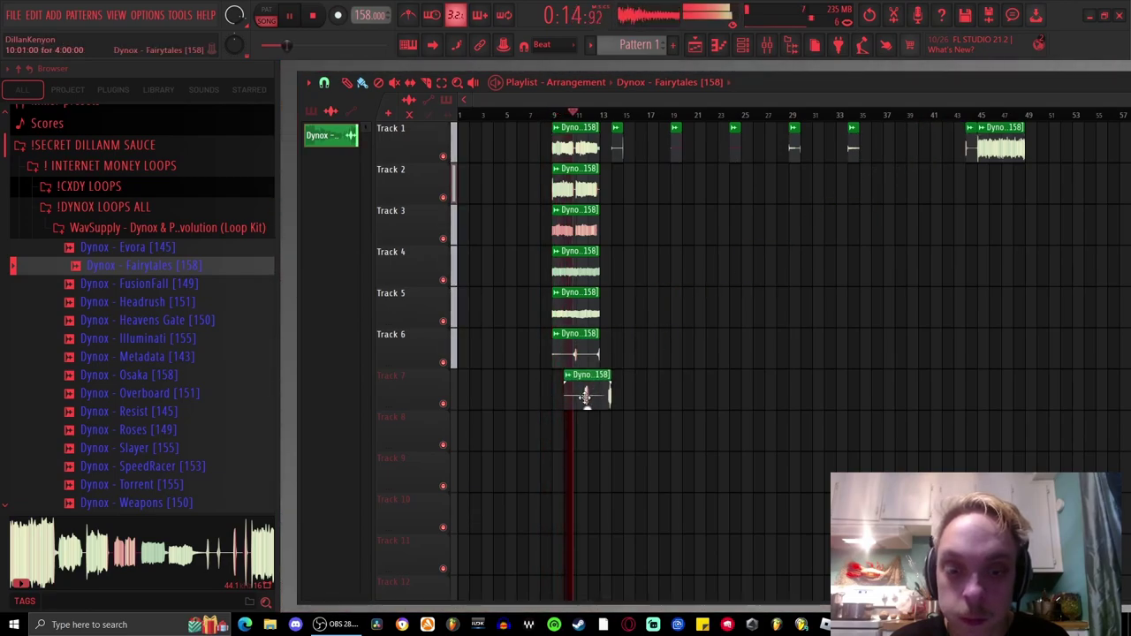
pyautogui.moveTo(989, 149); pyautogui.dragTo(576, 432)
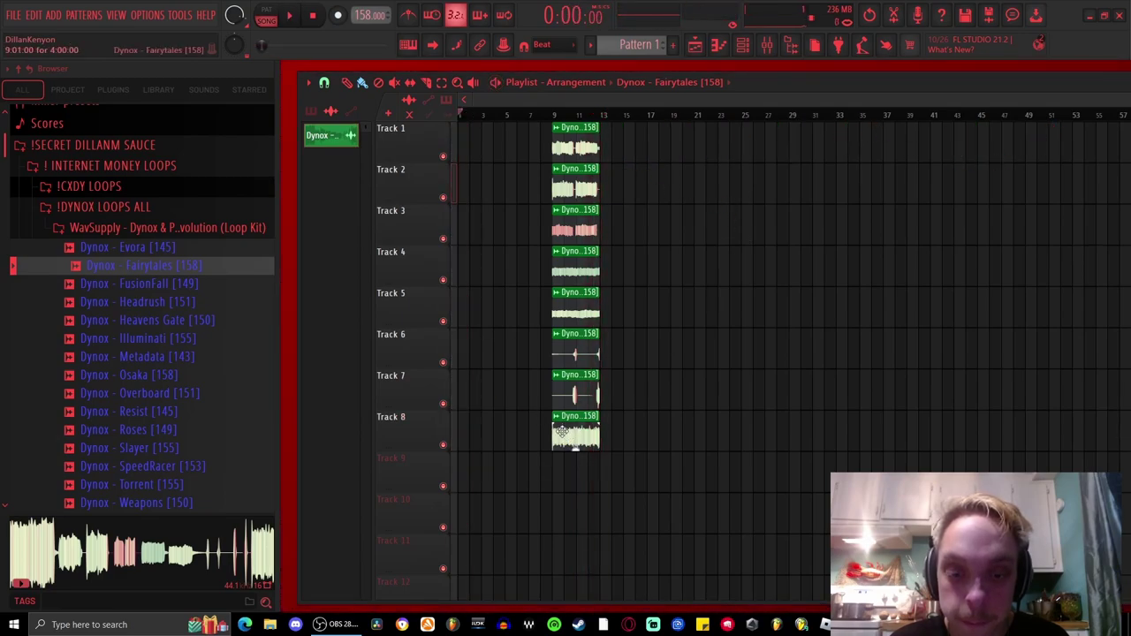
# Step: Copy the Track 8 stem to bar 1 and play it back
pyautogui.moveTo(336, 102); pyautogui.dragTo(424, 442)
pyautogui.press('space')
pyautogui.scroll(3, 461, 468)
pyautogui.scroll(-1, 511, 477)
pyautogui.press('space')
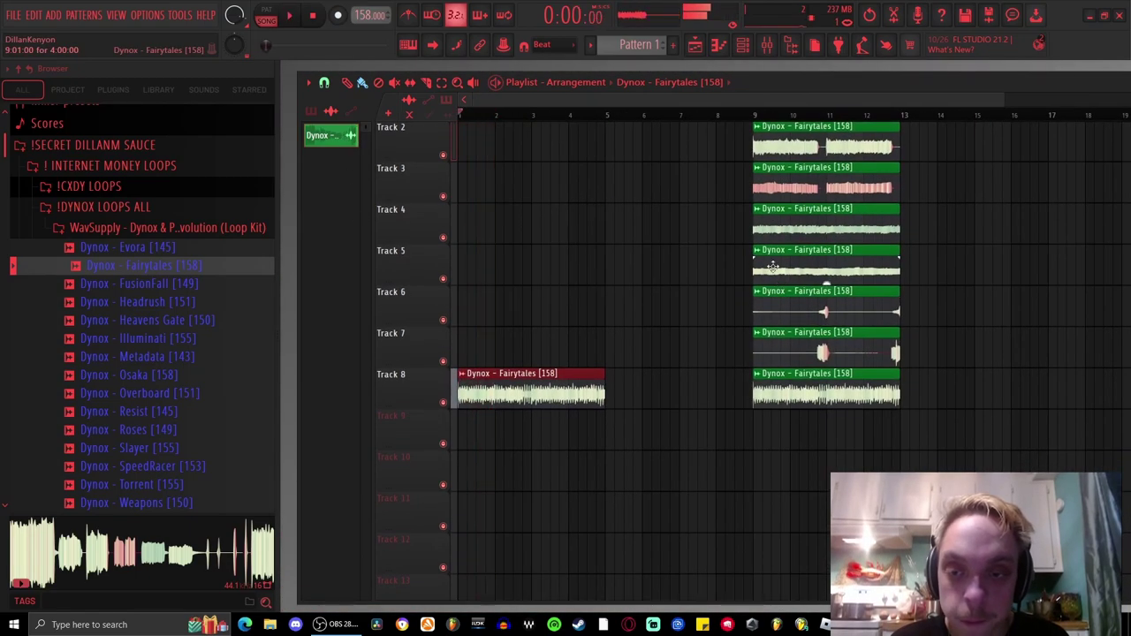
# Step: Copy the Track 5 and Track 4 stems to bar 1, listening to the combination
pyautogui.moveTo(669, 414); pyautogui.dragTo(497, 252)
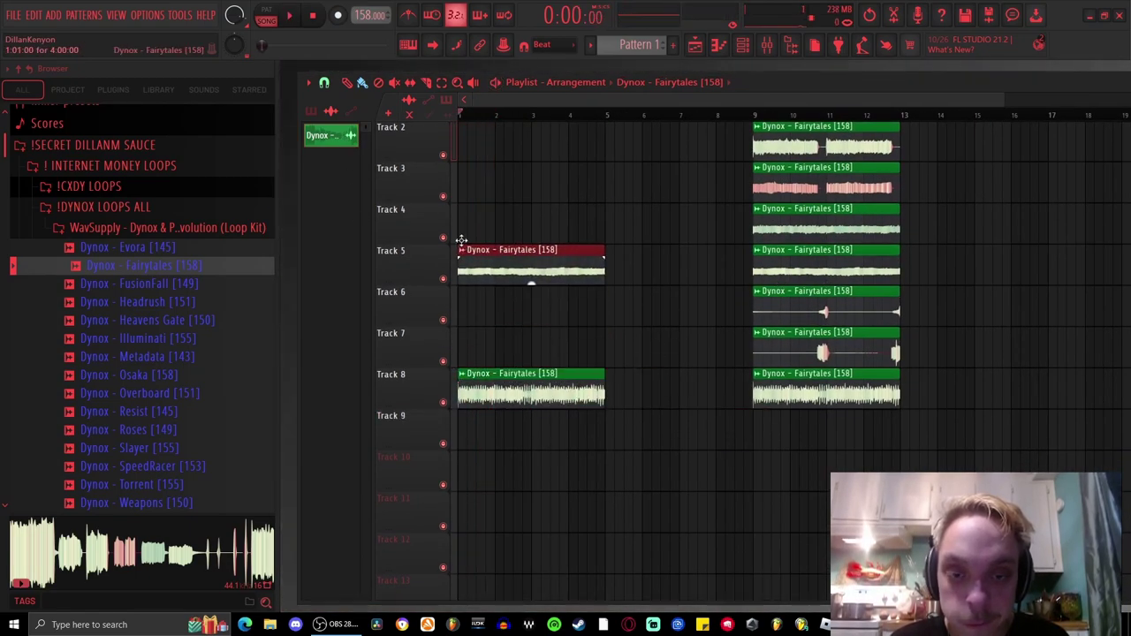
pyautogui.press('space')
pyautogui.click(770, 214)
pyautogui.click(520, 232)
pyautogui.press('space')
pyautogui.moveTo(579, 226); pyautogui.dragTo(535, 224)
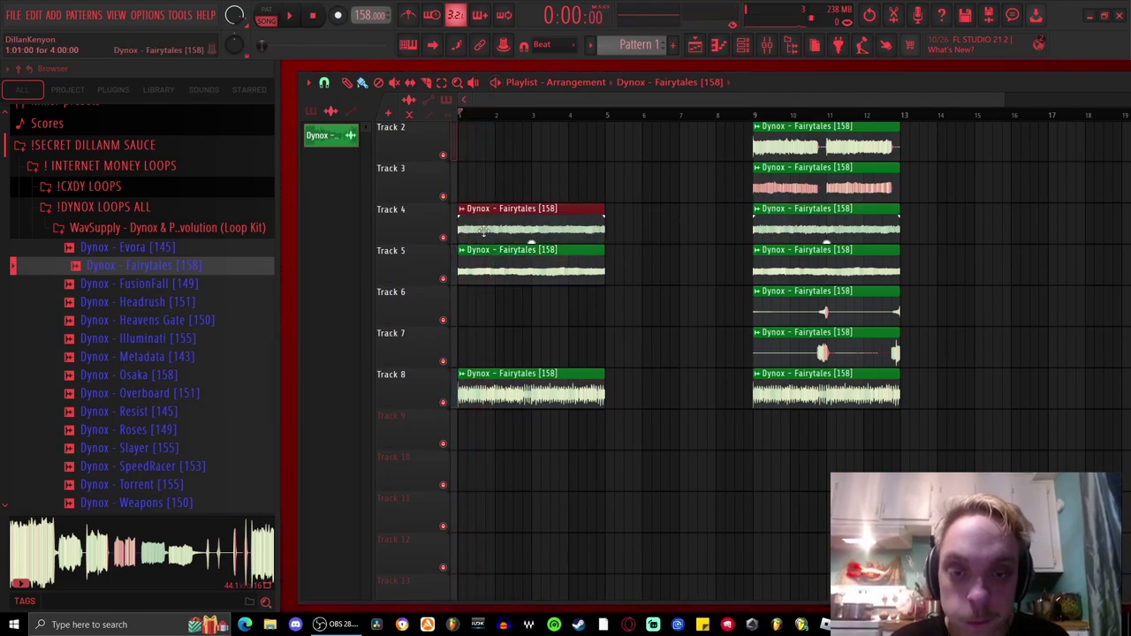
# Step: Copy the Track 2 stem to bar 1 and play the intro
pyautogui.scroll(1, 523, 234)
pyautogui.press('space')
pyautogui.moveTo(537, 177); pyautogui.dragTo(382, 194)
pyautogui.press('space')
# Step: Move the Track 8 copy from bar 1 to bar 5 and duplicate the intro clips on Tracks 2, 4 and 5 to bar 5
pyautogui.moveTo(531, 438); pyautogui.dragTo(680, 439)
pyautogui.moveTo(604, 348); pyautogui.dragTo(570, 161)
pyautogui.hotkey('ctrl', 'b')
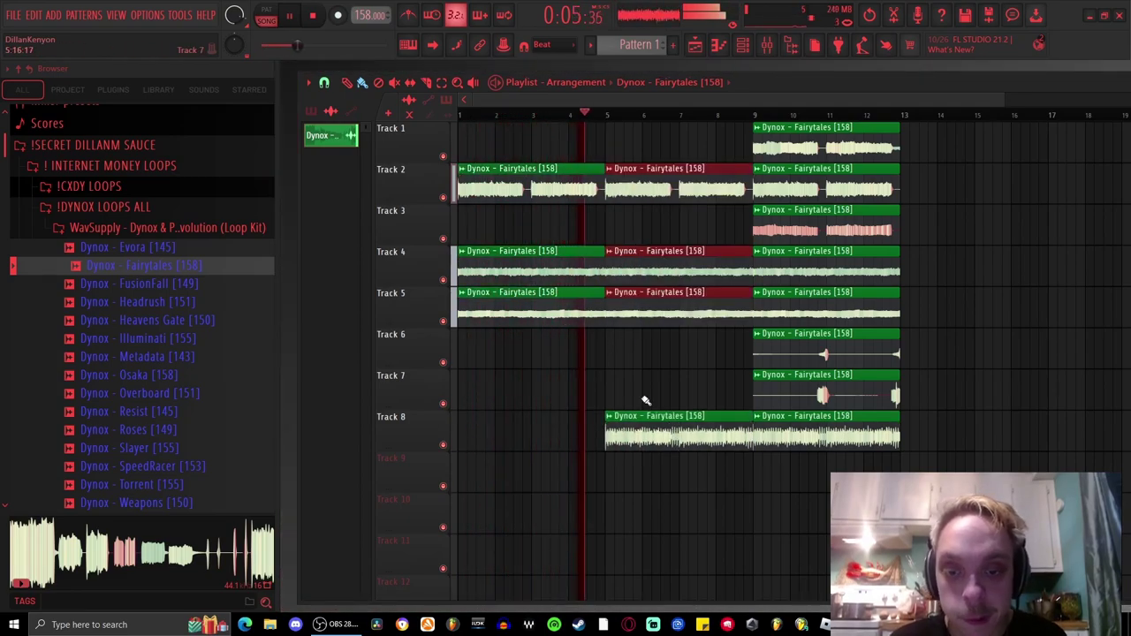
# Step: Make the Track 8 clip at bar 5 unique and stop playback
pyautogui.scroll(-1, 610, 438)
pyautogui.scroll(3, 589, 446)
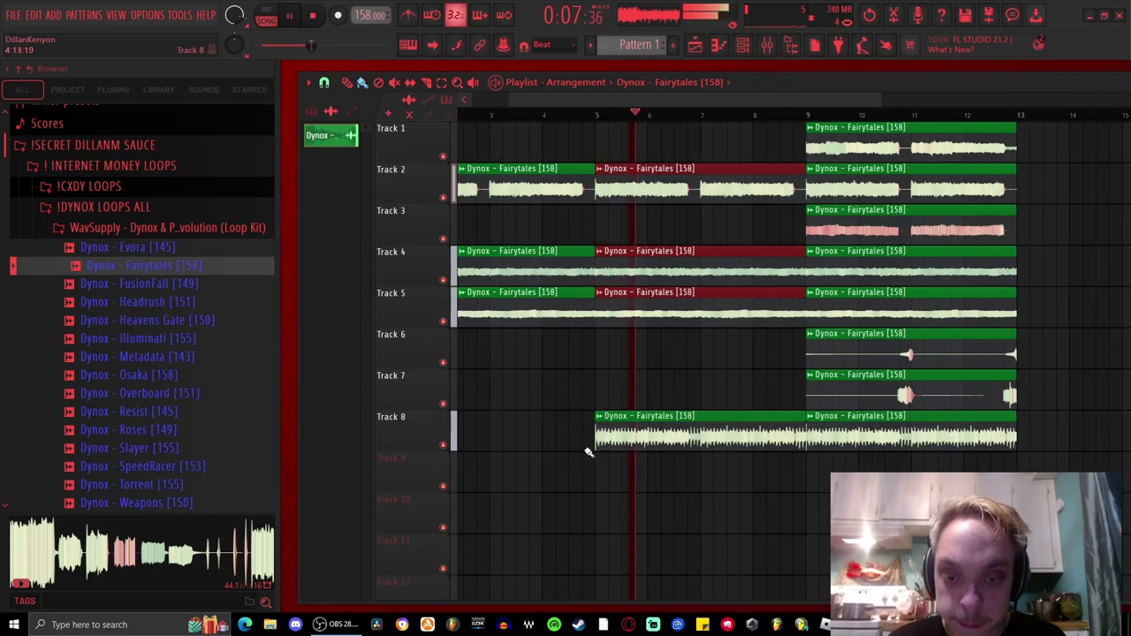
pyautogui.click(599, 419)
pyautogui.click(638, 528)
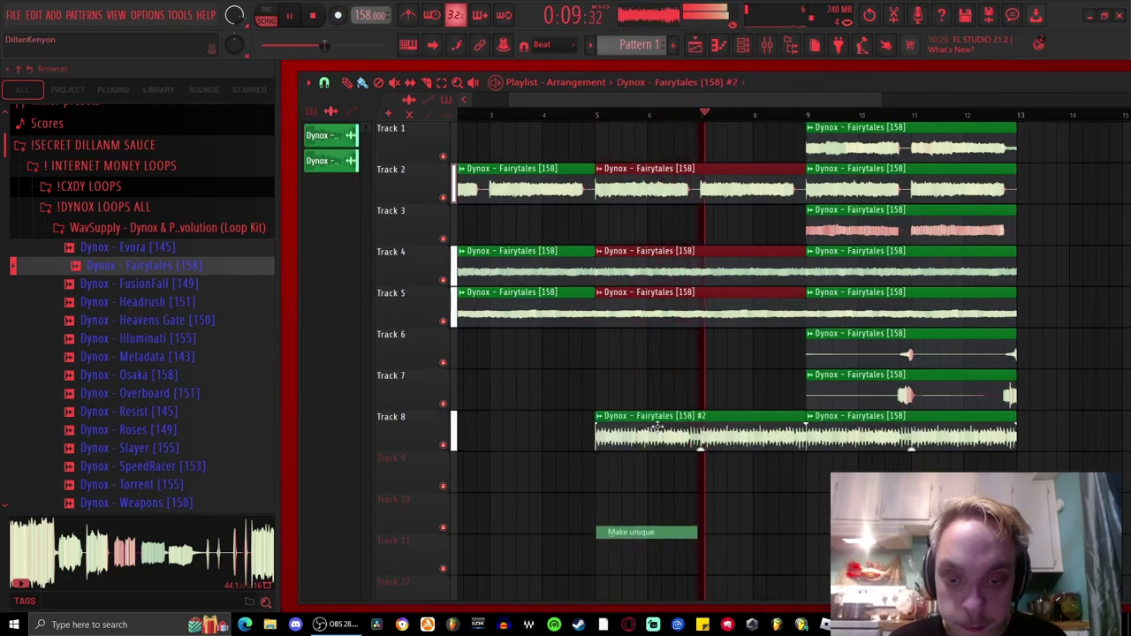
pyautogui.click(698, 453)
pyautogui.press('space')
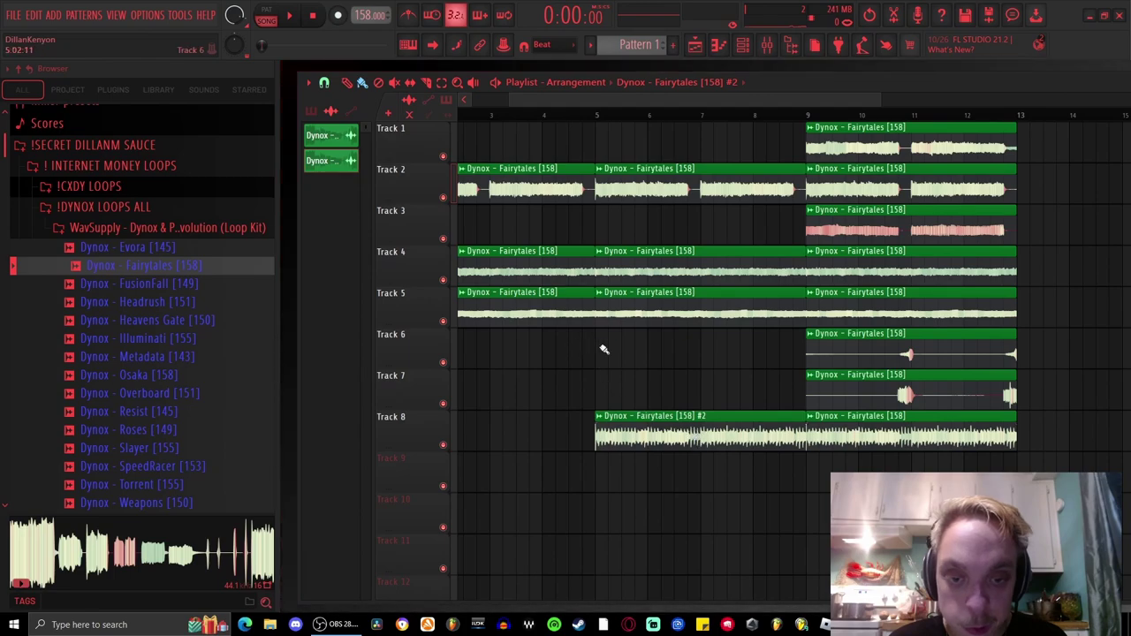
# Step: Select bars 5 to 9 and create a channel volume automation clip for Dynox - Fairytales [158] #2
pyautogui.click(595, 115)
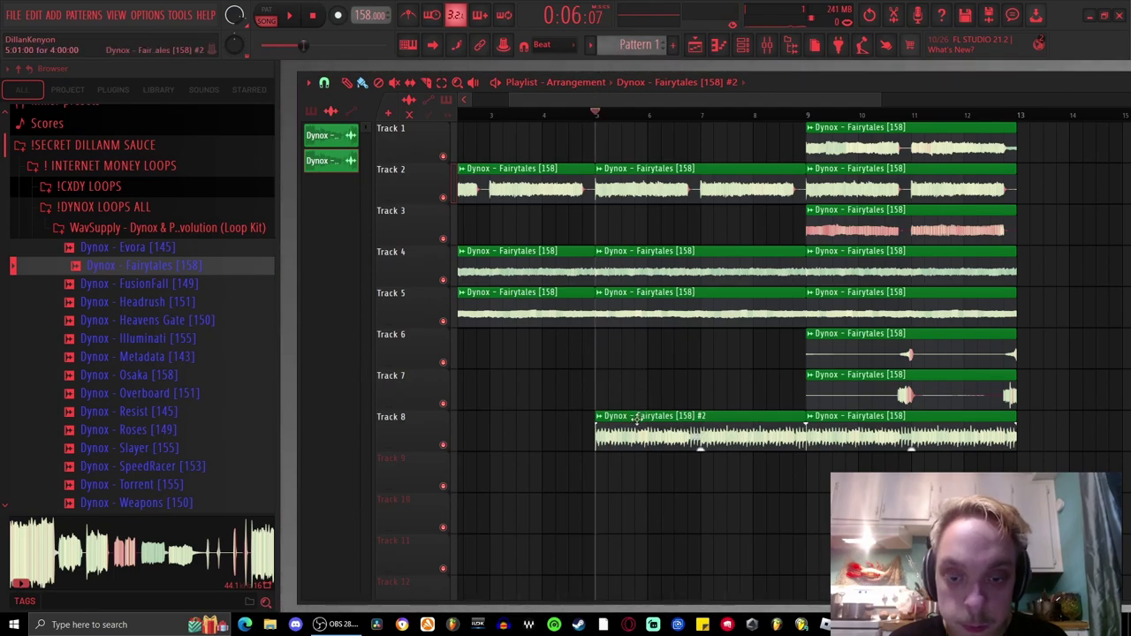
pyautogui.moveTo(798, 115); pyautogui.dragTo(598, 178)
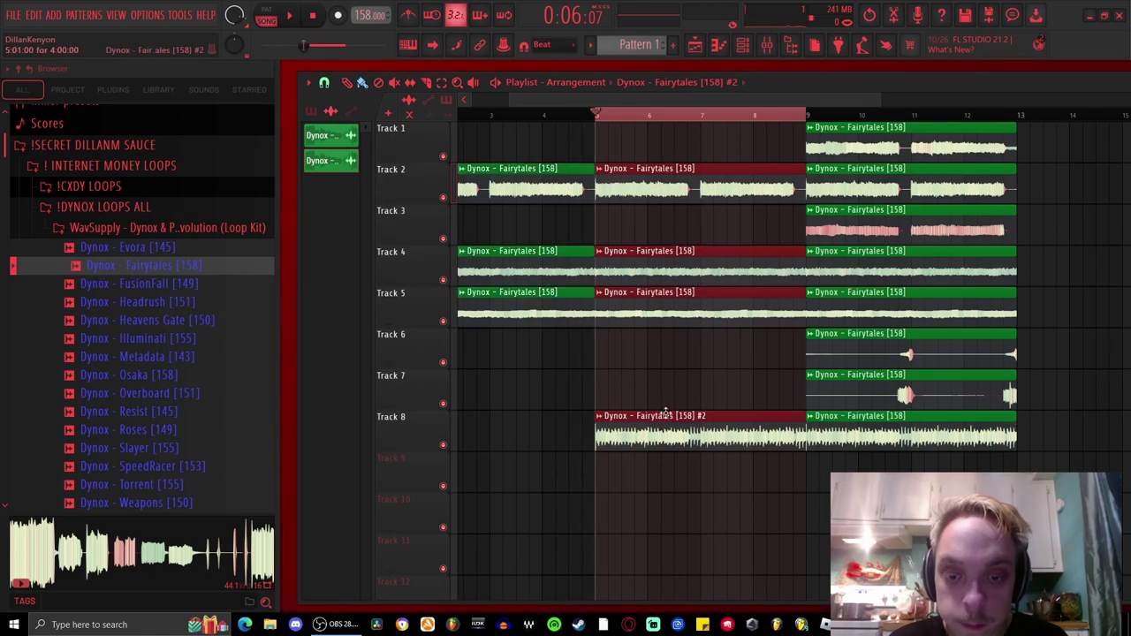
pyautogui.doubleClick(665, 415)
pyautogui.rightClick(386, 163)
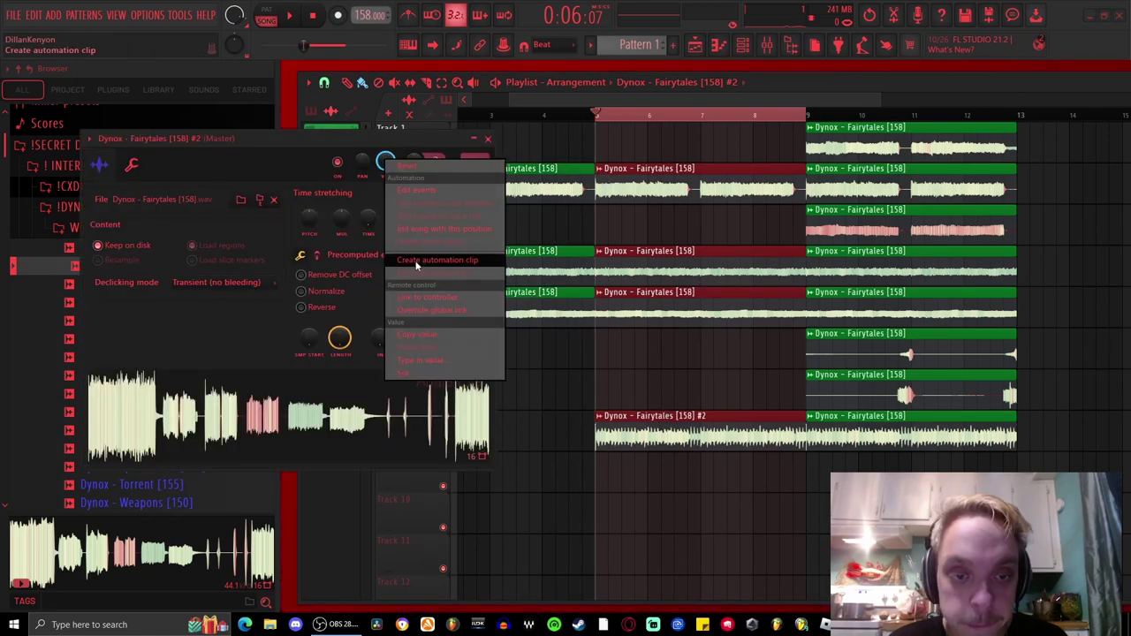
pyautogui.click(418, 260)
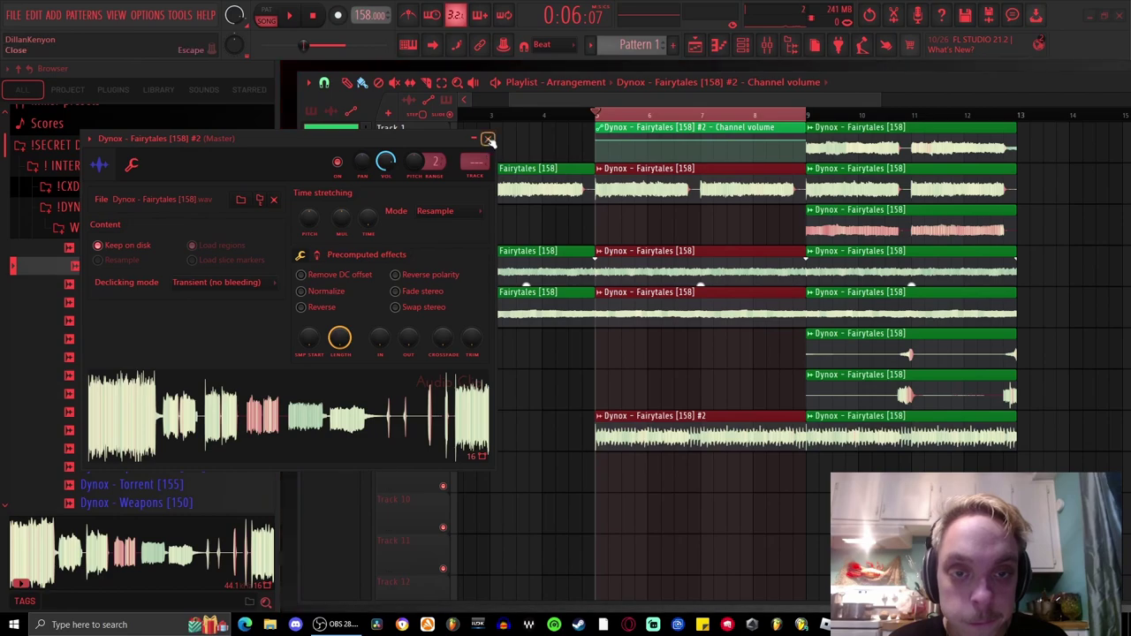
pyautogui.click(487, 139)
# Step: Lower the volume automation's start point at bar 5 to make a fade-in up to bar 9, and play it back
pyautogui.moveTo(597, 140); pyautogui.dragTo(599, 142)
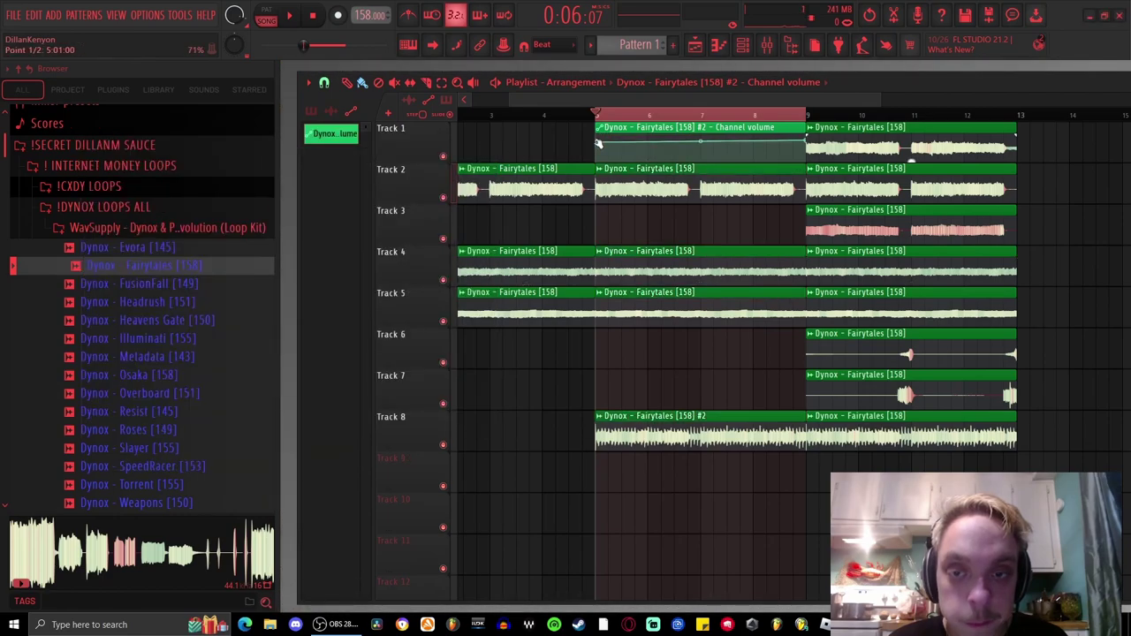
pyautogui.press('space')
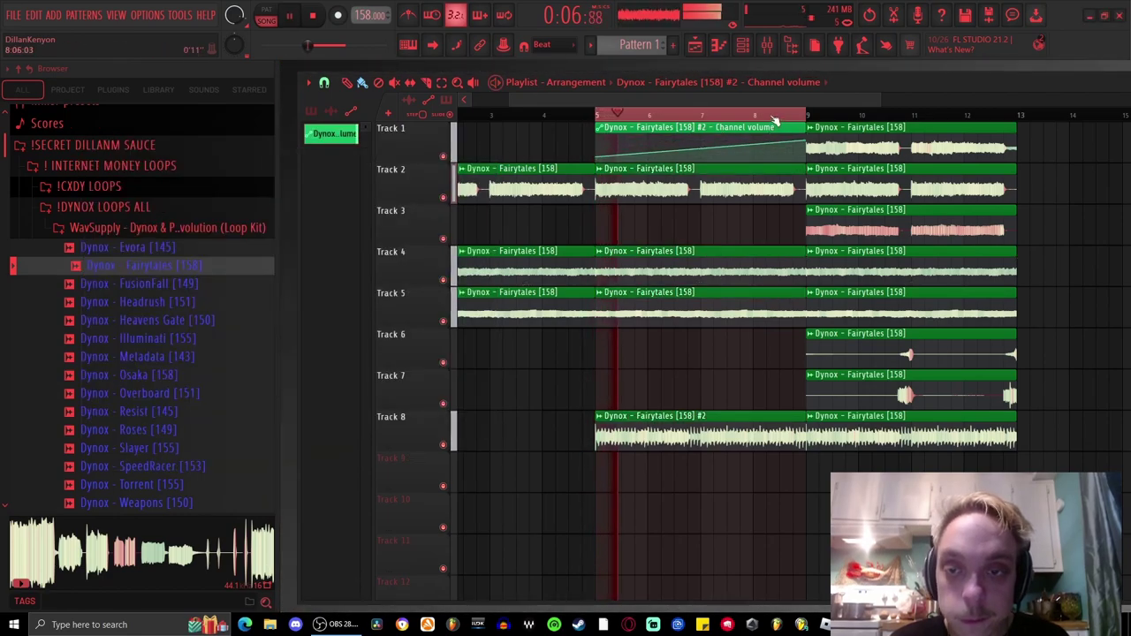
pyautogui.scroll(-1, 718, 161)
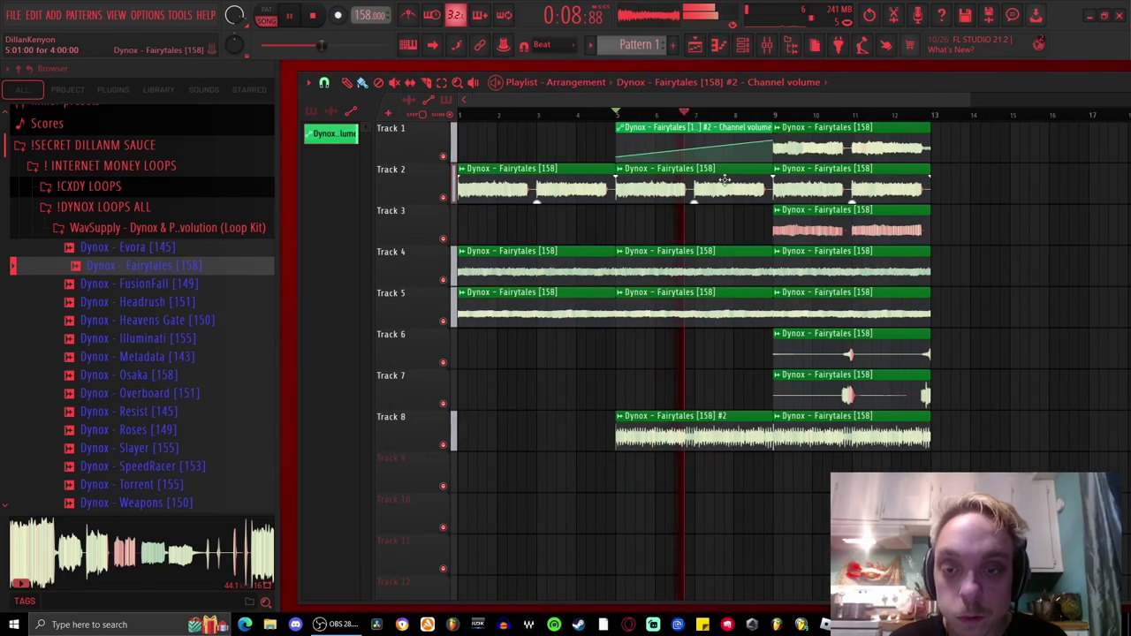
pyautogui.scroll(1, 725, 177)
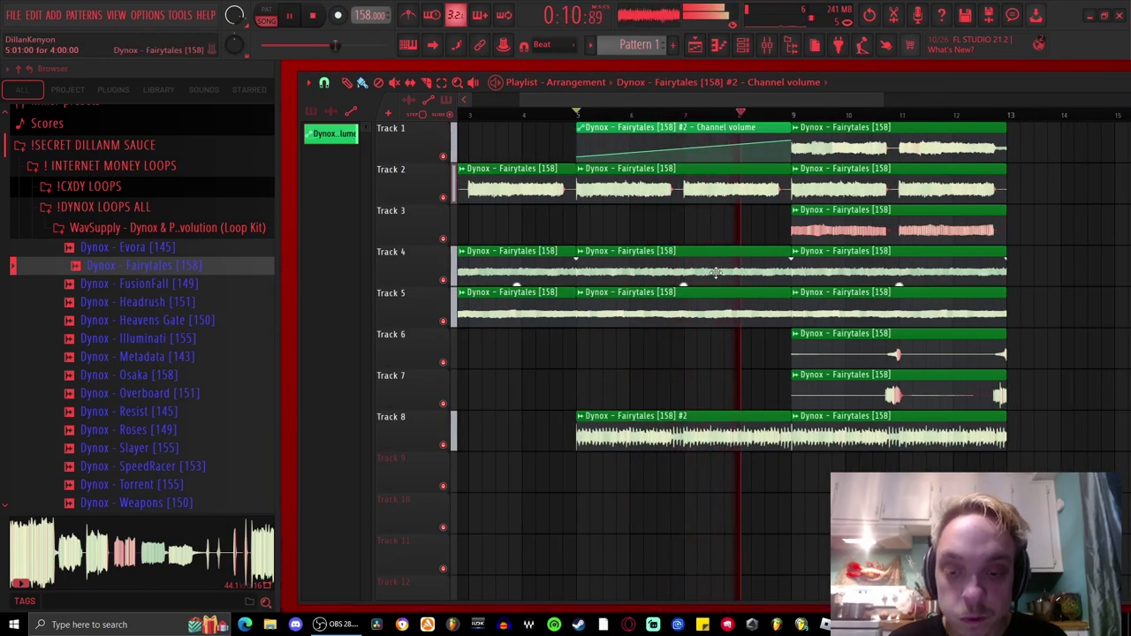
pyautogui.hscroll(3, 765, 359)
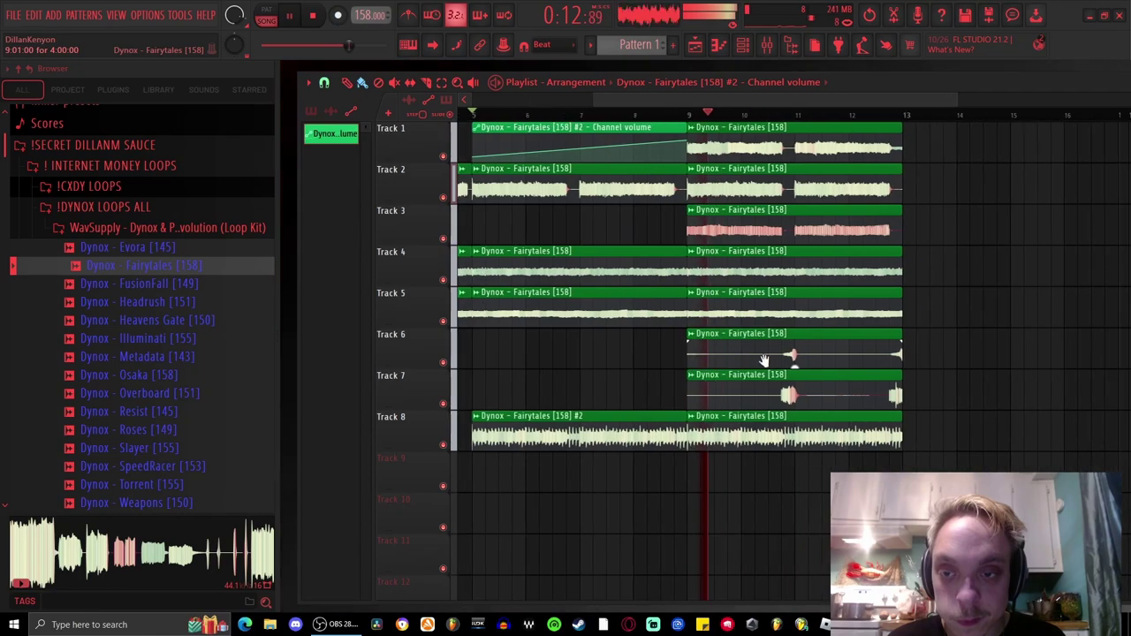
# Step: Solo Track 2 and Track 1 in turn to compare their stems, and restore all tracks
pyautogui.keyDown('ctrl'); pyautogui.click(442, 197); pyautogui.keyUp('ctrl')
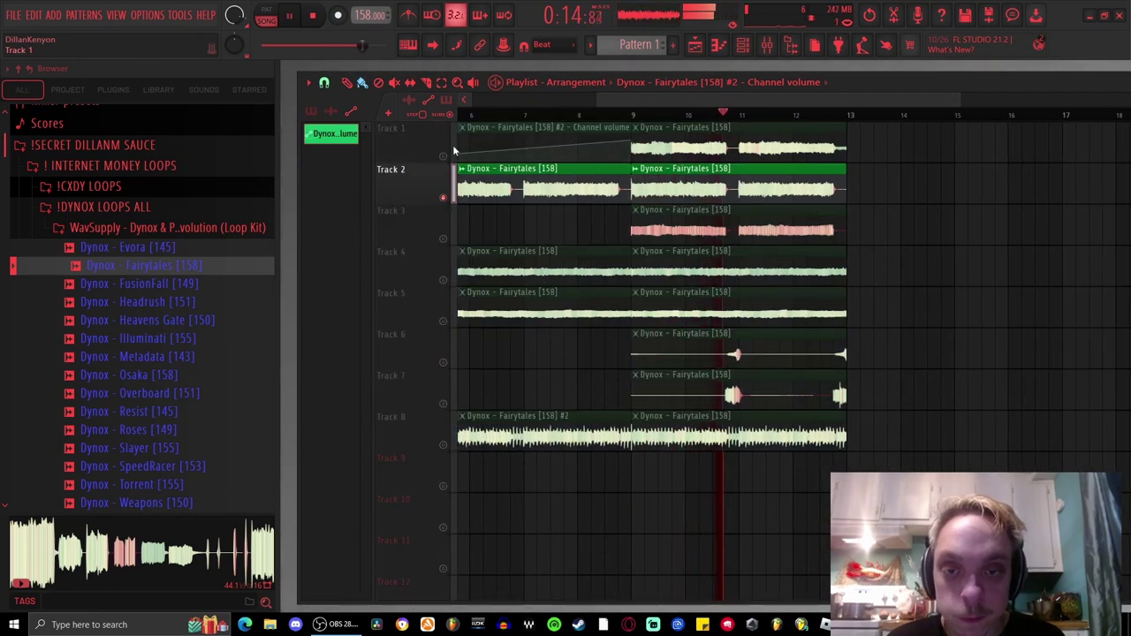
pyautogui.keyDown('ctrl'); pyautogui.click(443, 156); pyautogui.keyUp('ctrl')
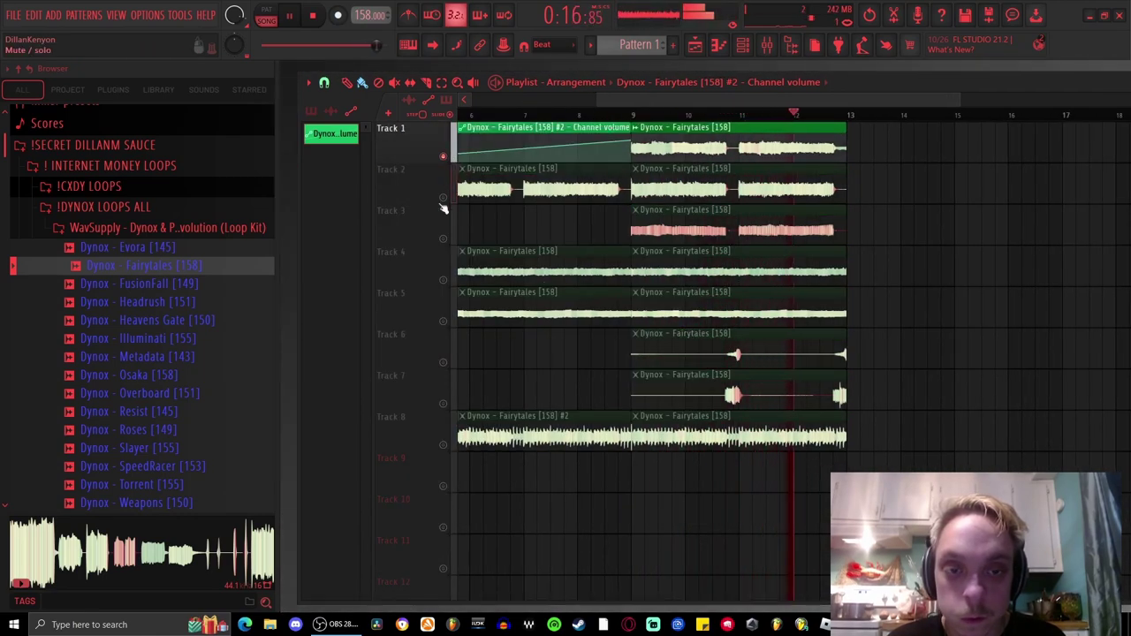
pyautogui.keyDown('ctrl'); pyautogui.click(442, 155); pyautogui.keyUp('ctrl')
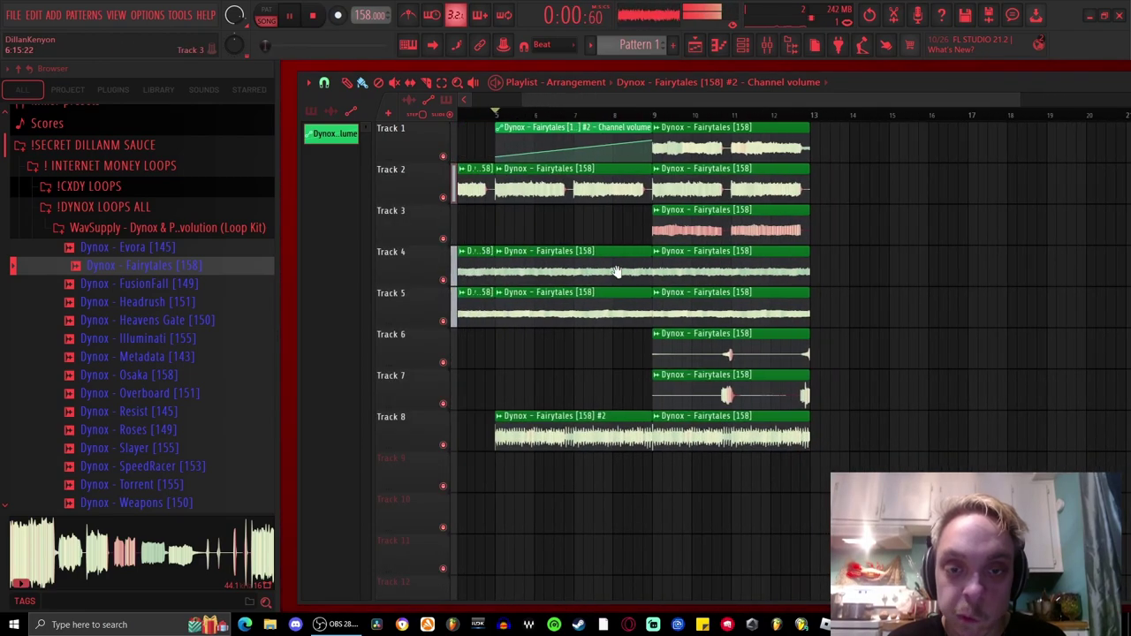
# Step: Replace the Track 2 clip at bar 5 with the volume automation clip and move the Track 1 stem from bar 9 to bar 5
pyautogui.rightClick(609, 183)
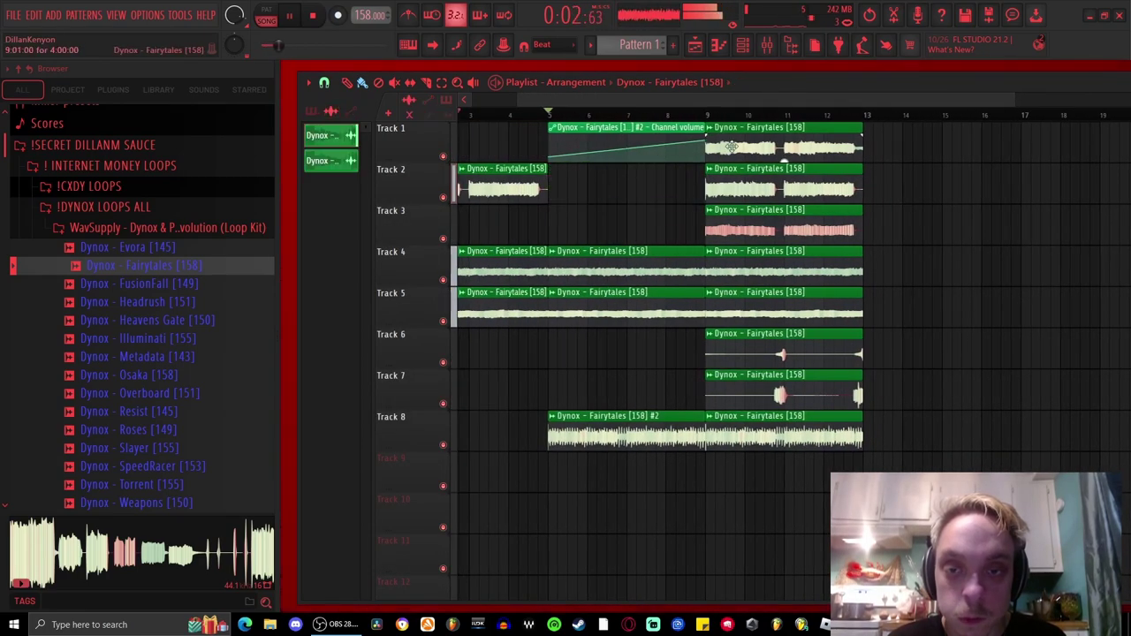
pyautogui.moveTo(661, 121); pyautogui.dragTo(661, 163)
pyautogui.moveTo(763, 161); pyautogui.dragTo(603, 161)
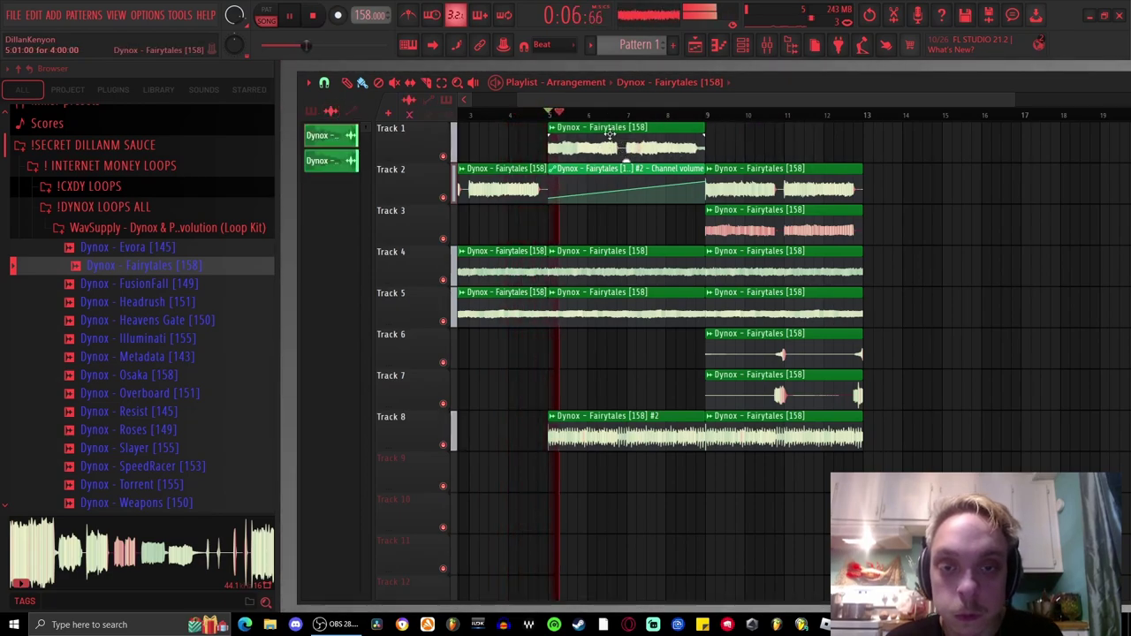
# Step: Duplicate the Track 1 clip from bar 5 to bar 9 and mute the Track 3 clip at bar 9
pyautogui.keyDown('ctrl'); pyautogui.click(608, 132); pyautogui.keyUp('ctrl')
pyautogui.hotkey('ctrl', 'b')
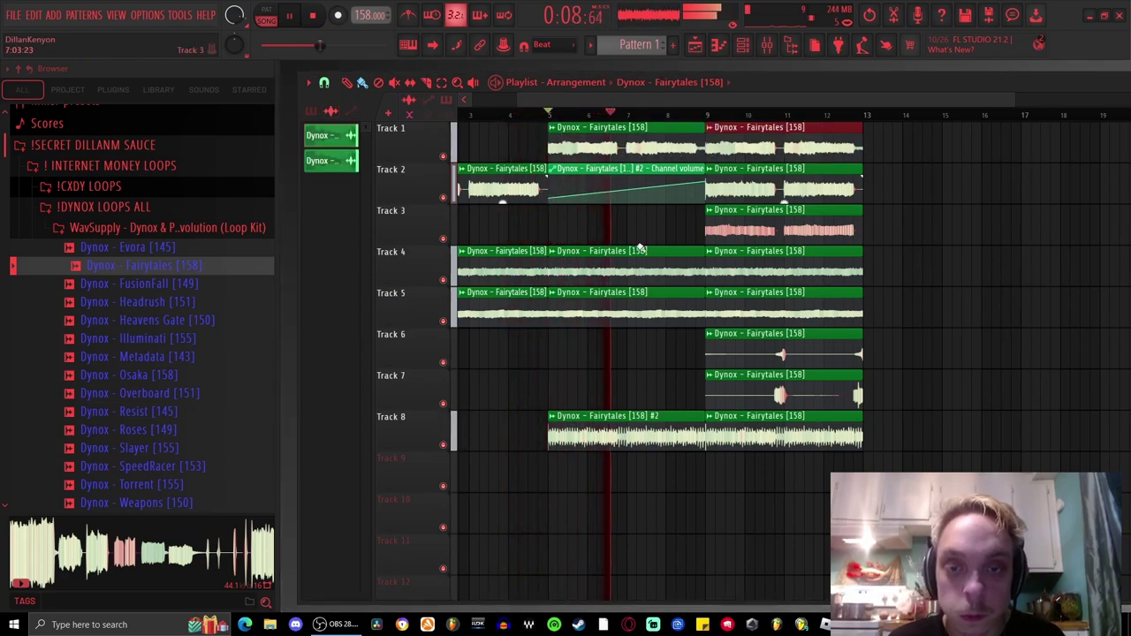
pyautogui.scroll(-2, 793, 321)
pyautogui.scroll(1, 795, 300)
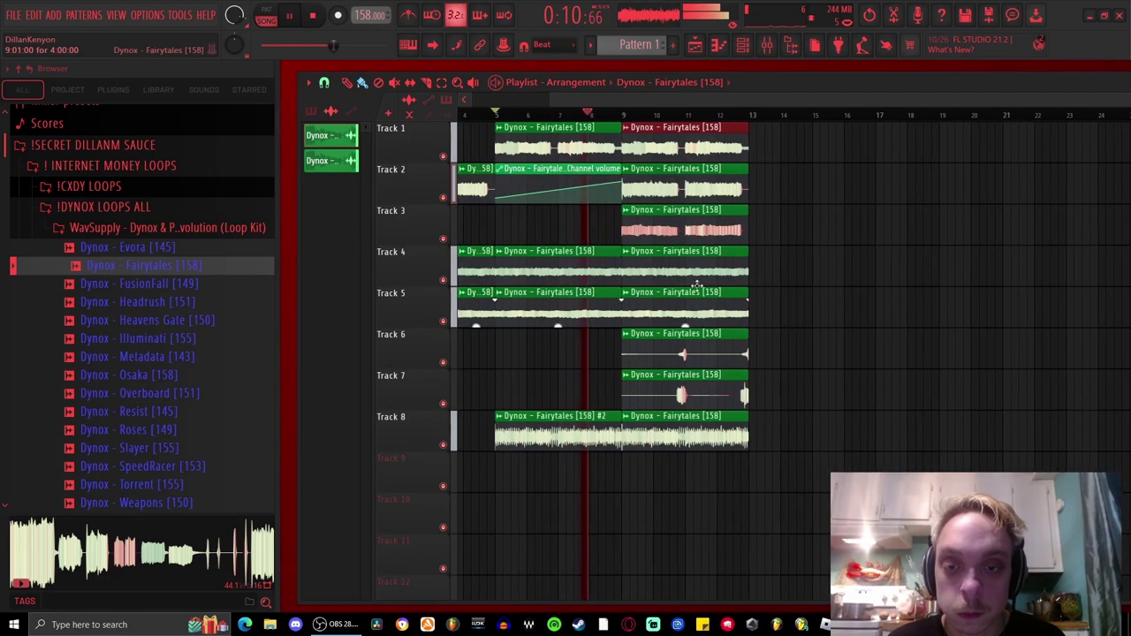
pyautogui.press('t')
pyautogui.click(657, 218)
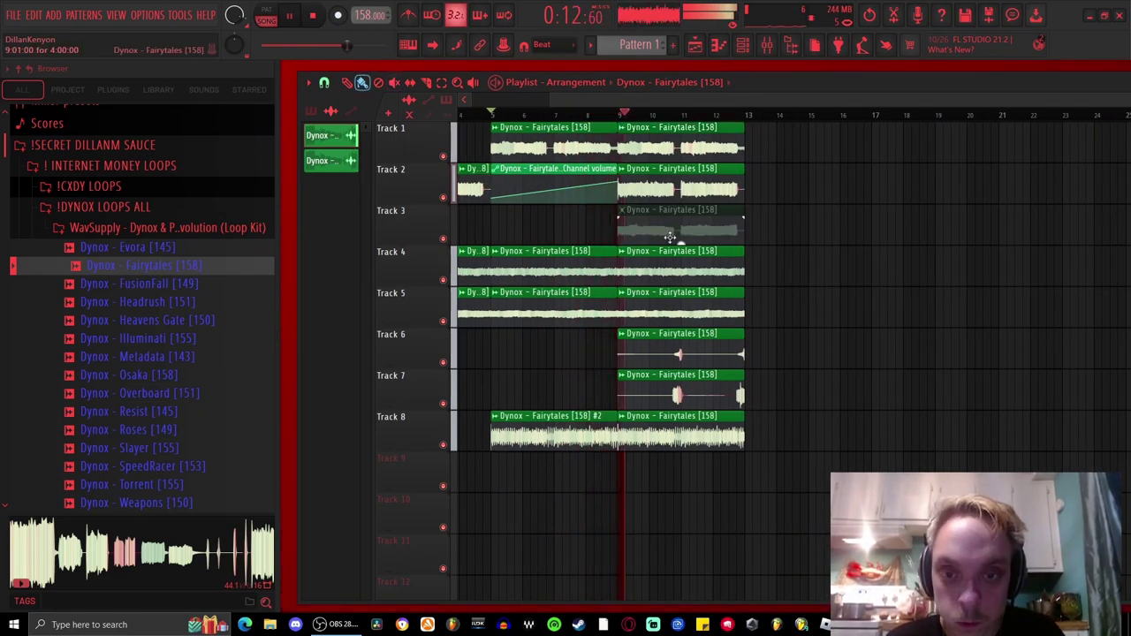
pyautogui.scroll(1, 601, 329)
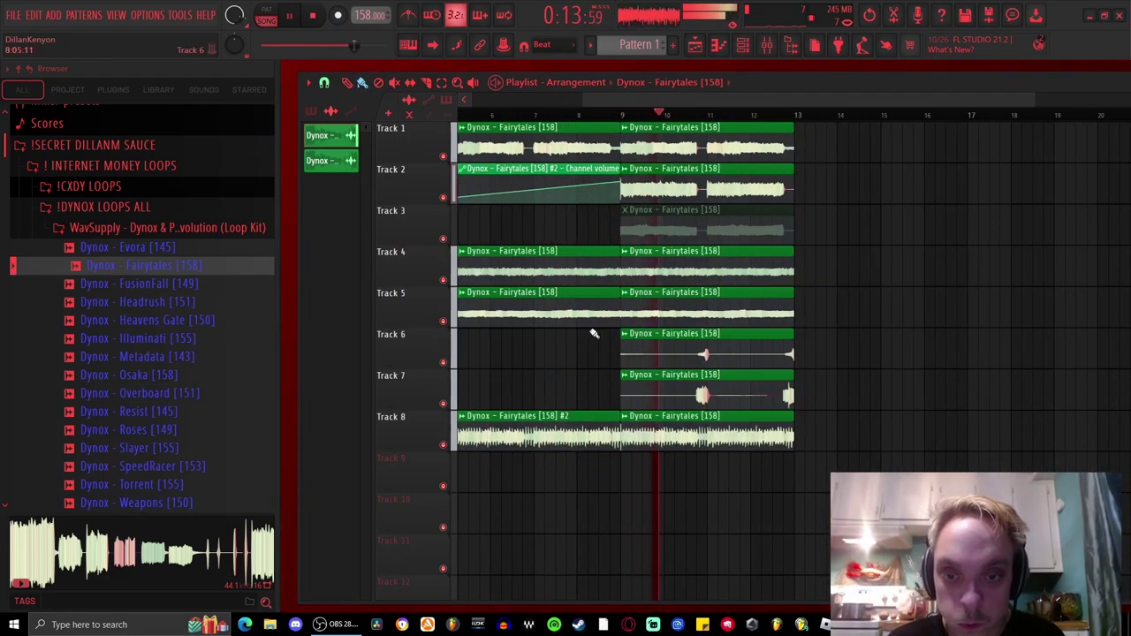
# Step: Solo Track 5 and Track 4 in turn to hear their stems, and restore all tracks
pyautogui.rightClick(443, 322)
pyautogui.rightClick(443, 281)
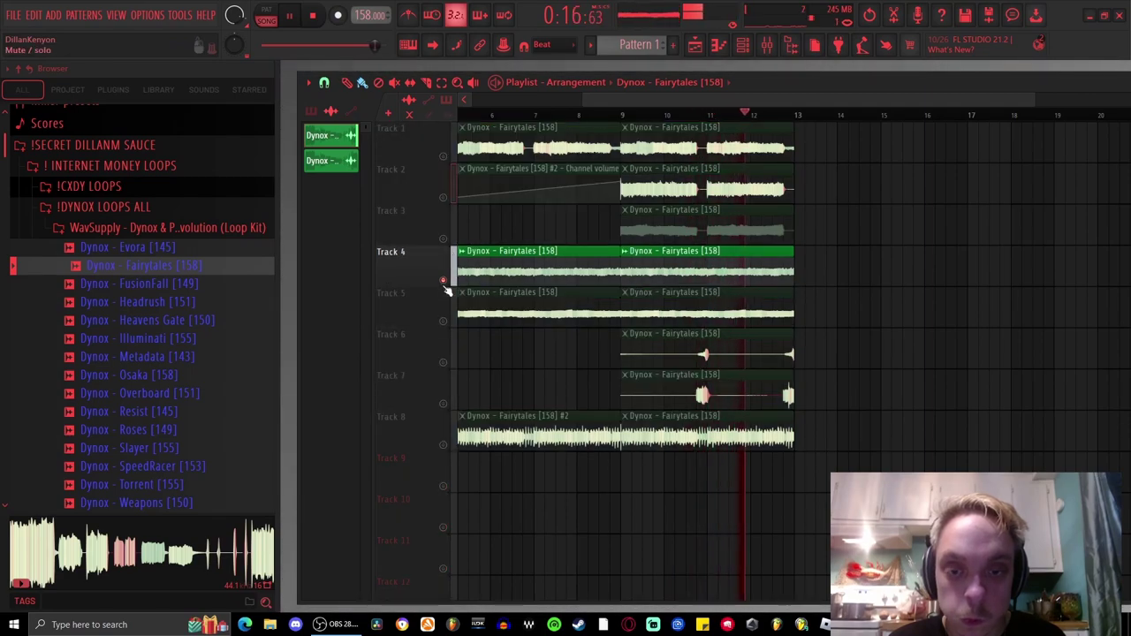
pyautogui.rightClick(443, 282)
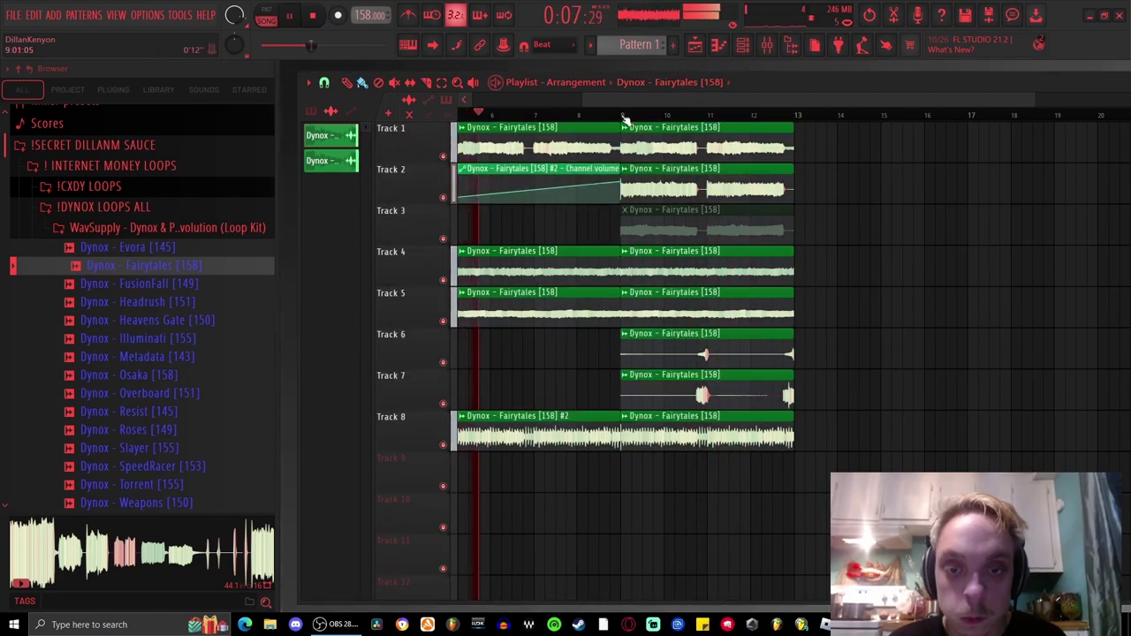
# Step: Play the arrangement from bar 9 and mute the Track 2 clip that starts there
pyautogui.click(624, 115)
pyautogui.press('t')
pyautogui.click(682, 200)
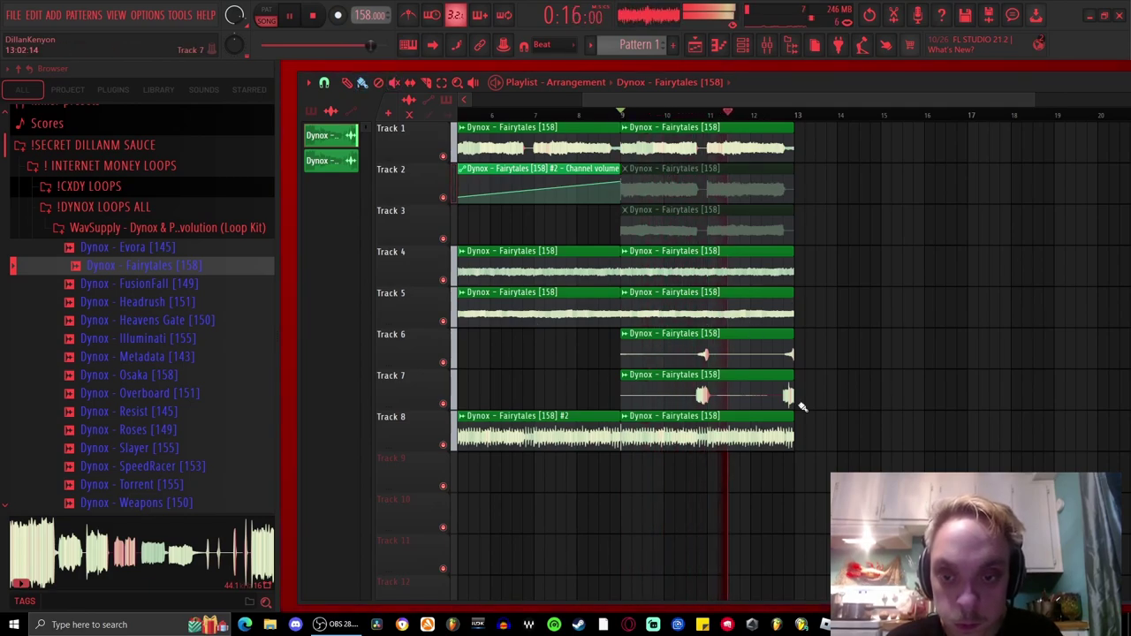
# Step: Duplicate the clips of bars 9 to 13 on all tracks twice, filling the arrangement up to bar 21
pyautogui.moveTo(847, 425); pyautogui.dragTo(712, 132)
pyautogui.hotkey('ctrl', 'b')
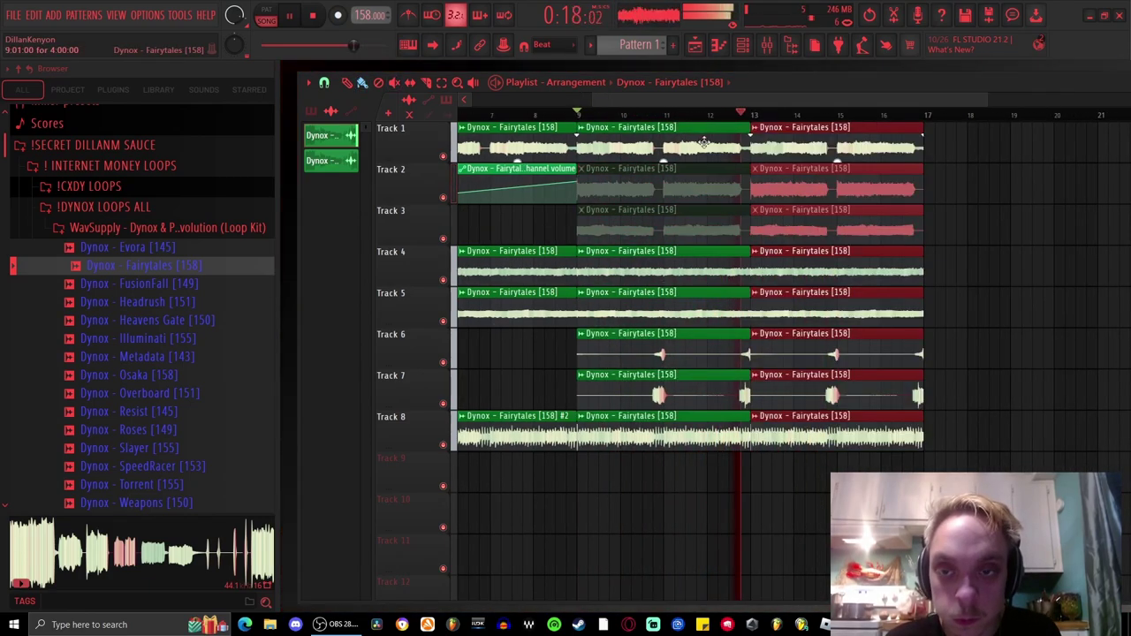
pyautogui.scroll(-1, 712, 133)
pyautogui.scroll(-3, 887, 283)
pyautogui.scroll(3, 888, 283)
pyautogui.moveTo(937, 321); pyautogui.dragTo(836, 457)
pyautogui.hotkey('ctrl', 'b')
# Step: Play from bar 17, muting the Track 8 clip and unmuting the Track 2 clip there while keeping Track 3 muted
pyautogui.click(776, 115)
pyautogui.click(835, 437)
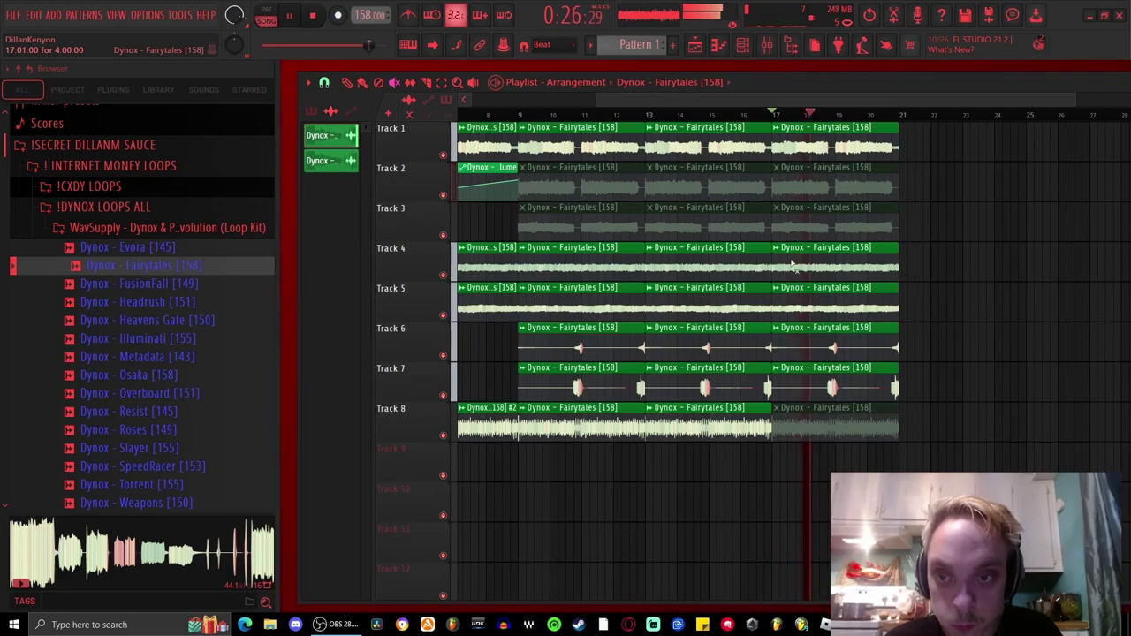
pyautogui.click(816, 201)
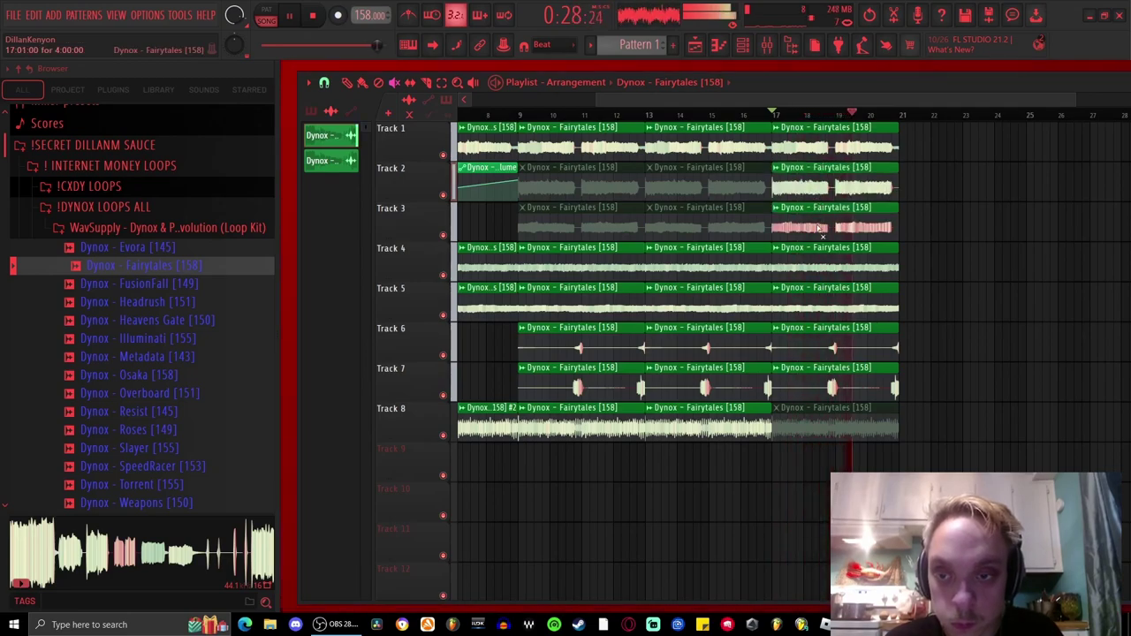
pyautogui.click(822, 228)
pyautogui.scroll(-3, 826, 253)
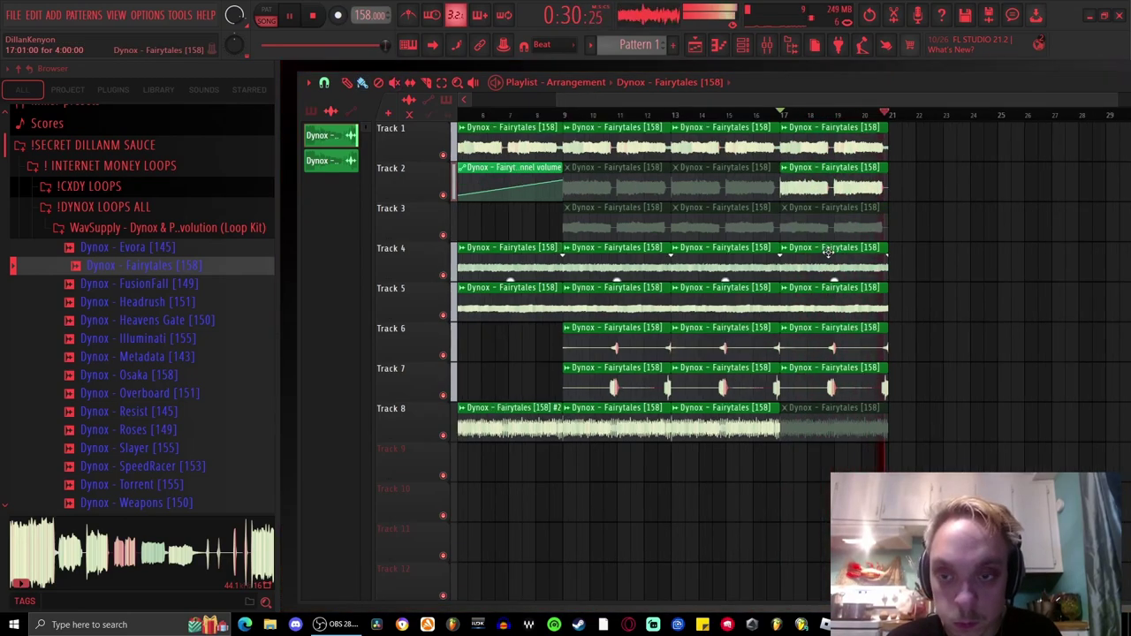
# Step: Place the Track 3 stem at bar 1 and bar 5 and play the arrangement from the start
pyautogui.moveTo(539, 224); pyautogui.dragTo(497, 224)
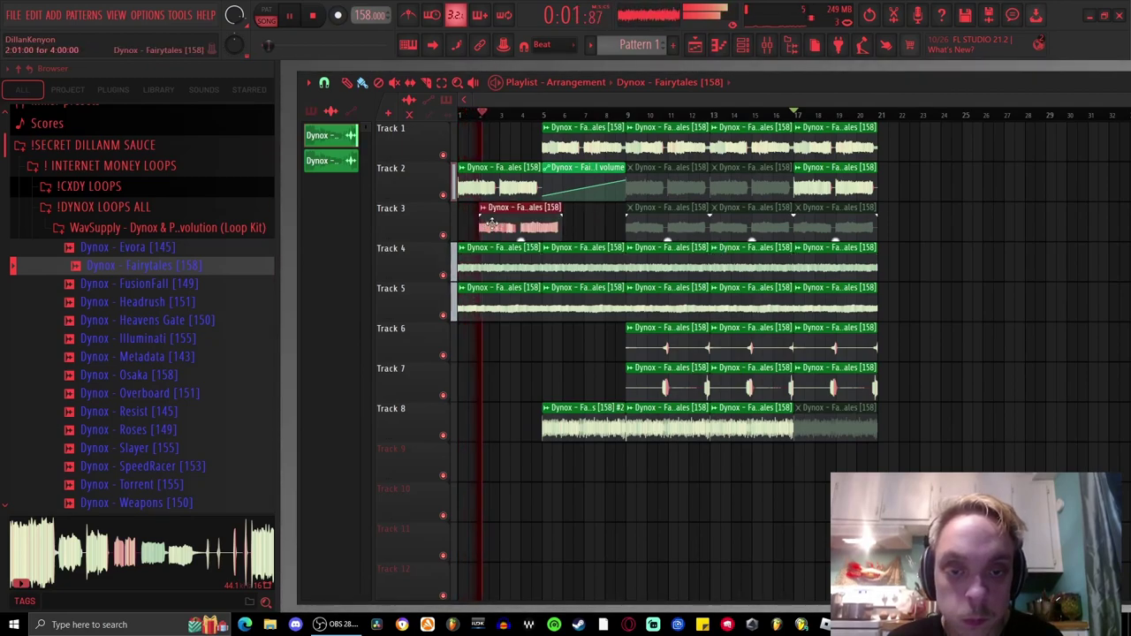
pyautogui.click(555, 221)
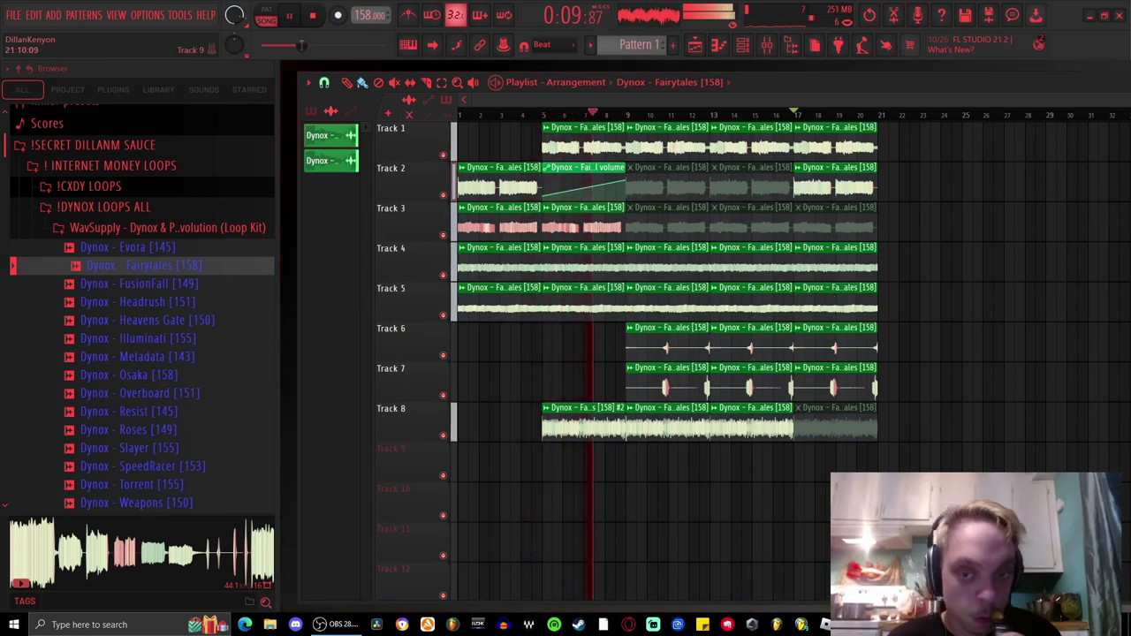
# Step: Delete the muted clips: Tracks 2 and 3 at bars 9 and 13, and Tracks 3 and 8 at bar 17
pyautogui.rightClick(854, 417)
pyautogui.rightClick(864, 233)
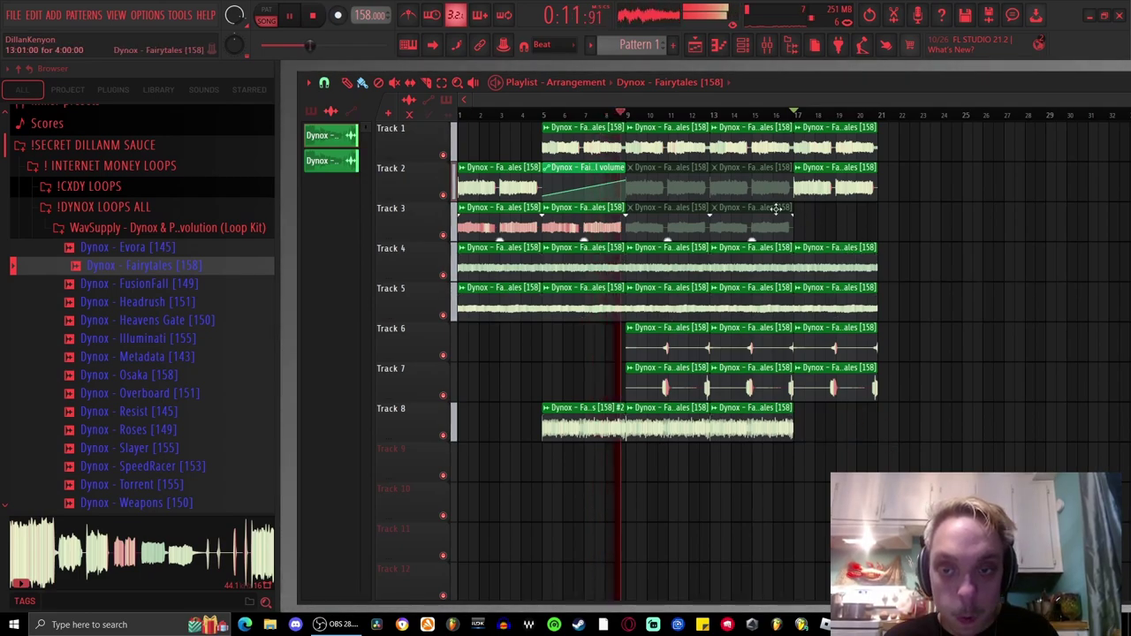
pyautogui.rightClick(751, 228)
pyautogui.rightClick(765, 192)
pyautogui.rightClick(685, 184)
pyautogui.rightClick(672, 226)
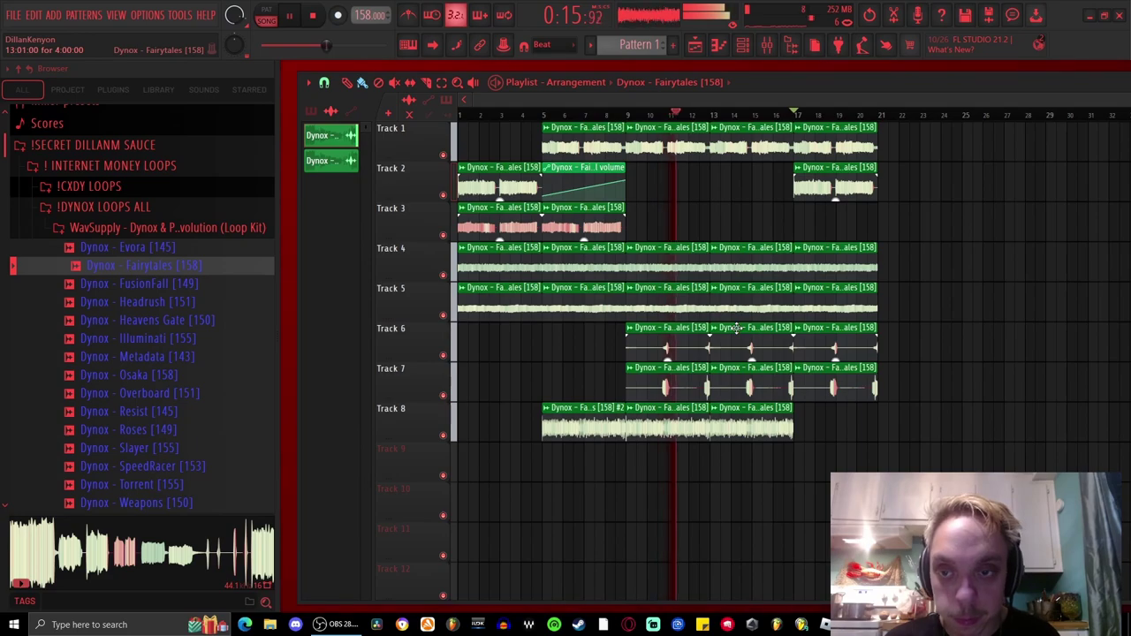
# Step: Select the clips of bars 17 to 21 on all tracks and duplicate them three times up to bar 33
pyautogui.moveTo(946, 399); pyautogui.dragTo(791, 120)
pyautogui.hotkey('ctrl', 'b')
pyautogui.hotkey('ctrl', 'b')
pyautogui.hotkey('ctrl', 'b')
pyautogui.scroll(-1, 911, 244)
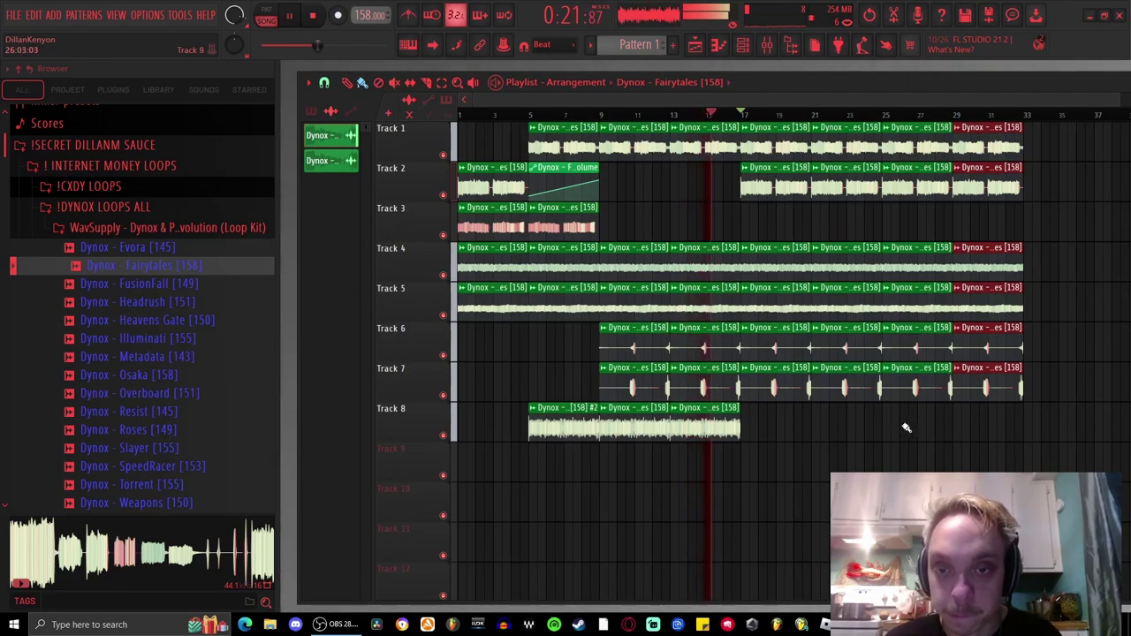
# Step: Copy all the clips of bars 5 to 9, including the volume automation, to bar 33
pyautogui.moveTo(580, 480); pyautogui.dragTo(536, 124)
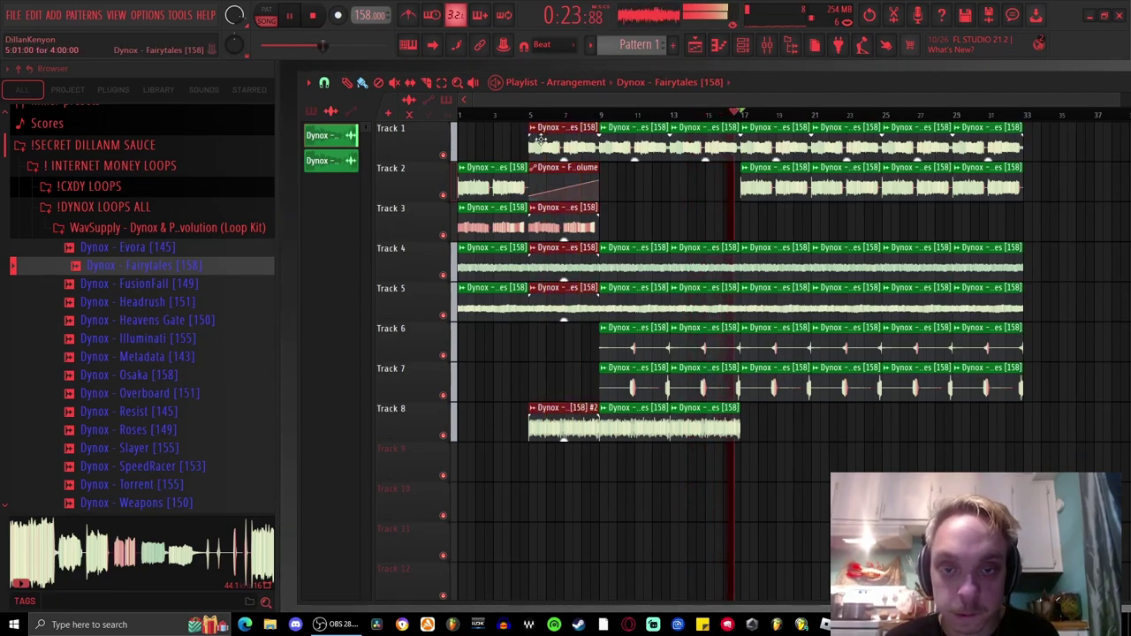
pyautogui.hotkey('ctrl', 'b')
pyautogui.moveTo(642, 163); pyautogui.dragTo(1071, 159)
pyautogui.scroll(-1, 1055, 374)
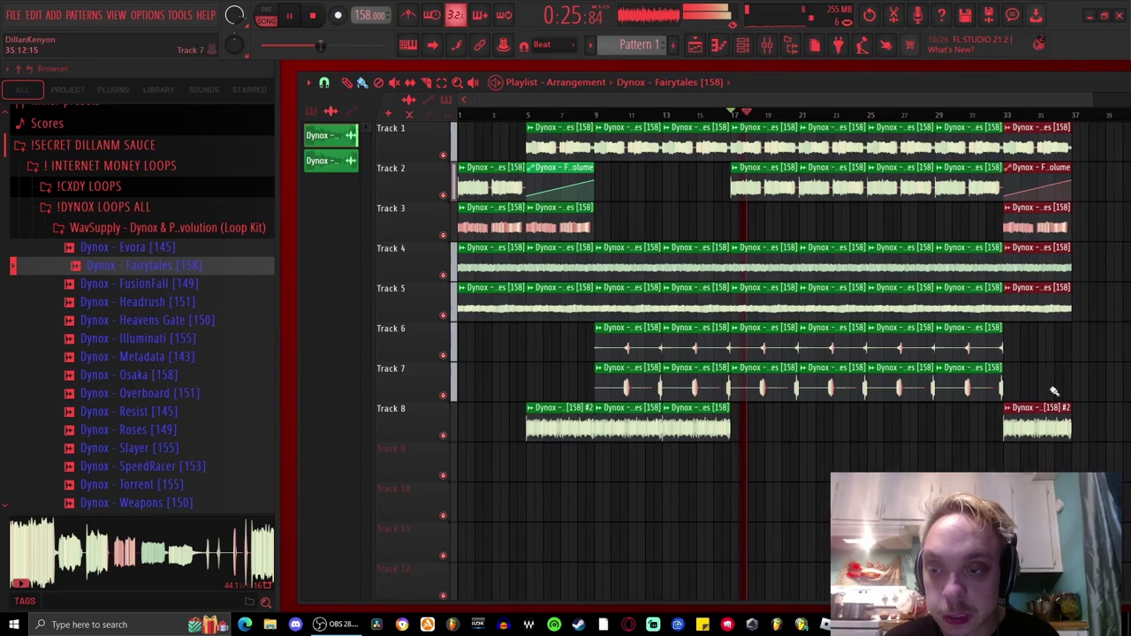
pyautogui.scroll(-1, 671, 295)
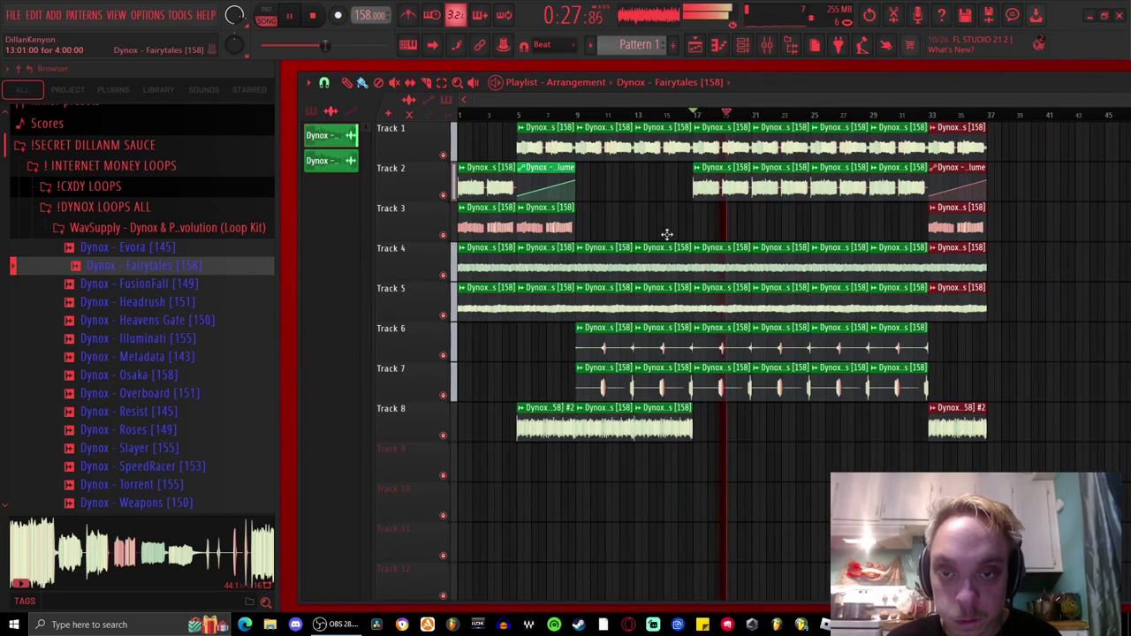
pyautogui.press('space')
pyautogui.scroll(2, 586, 119)
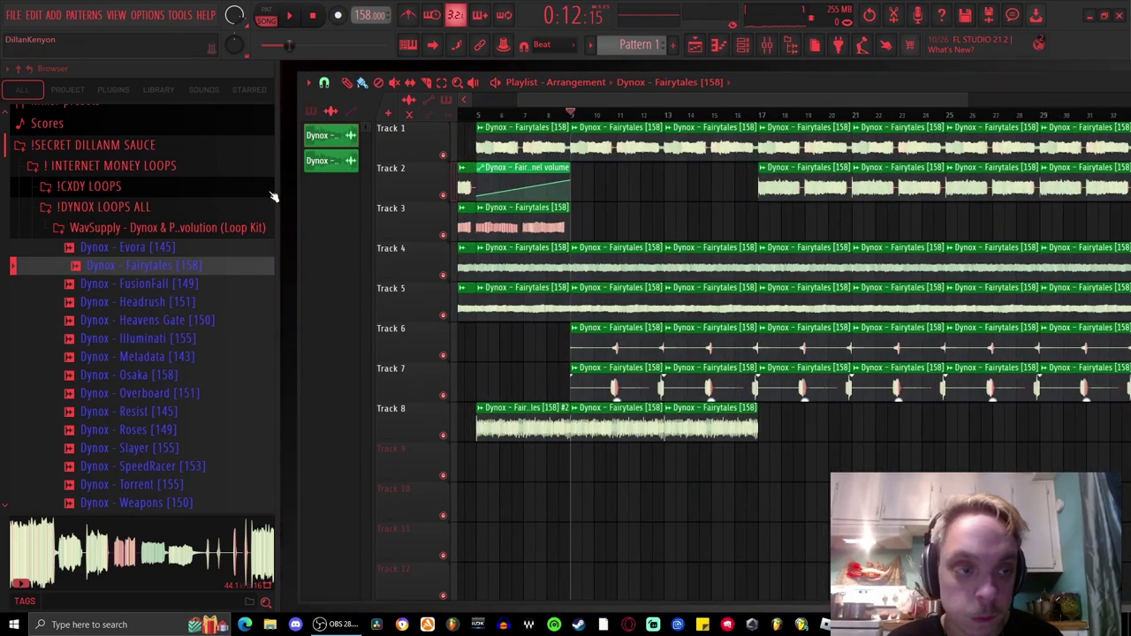
pyautogui.click(249, 89)
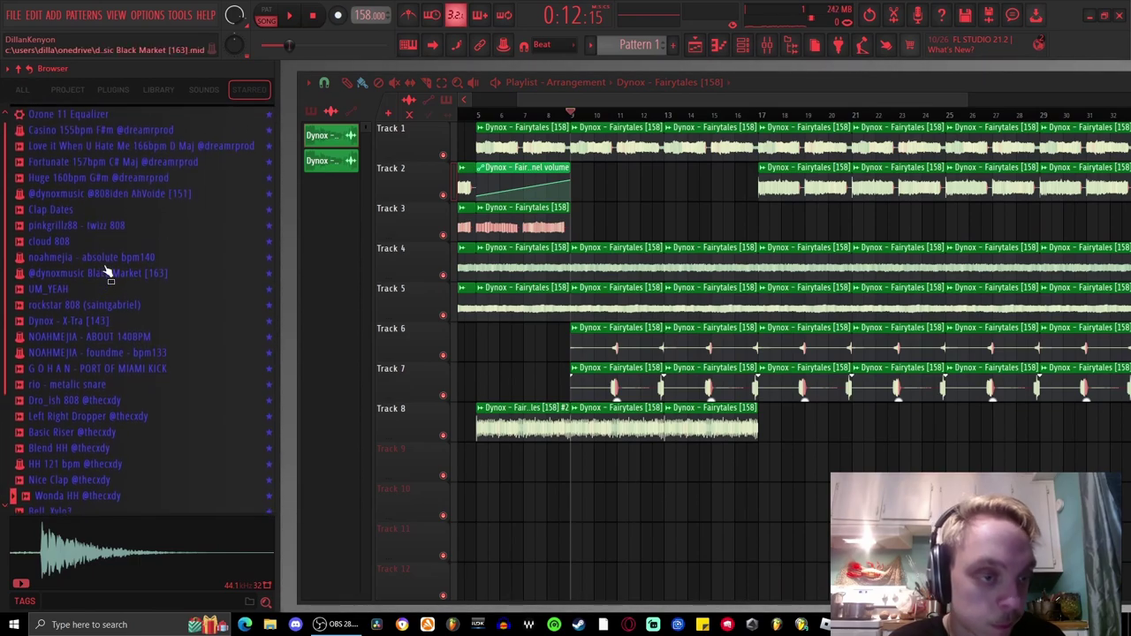
pyautogui.click(103, 399)
pyautogui.click(742, 44)
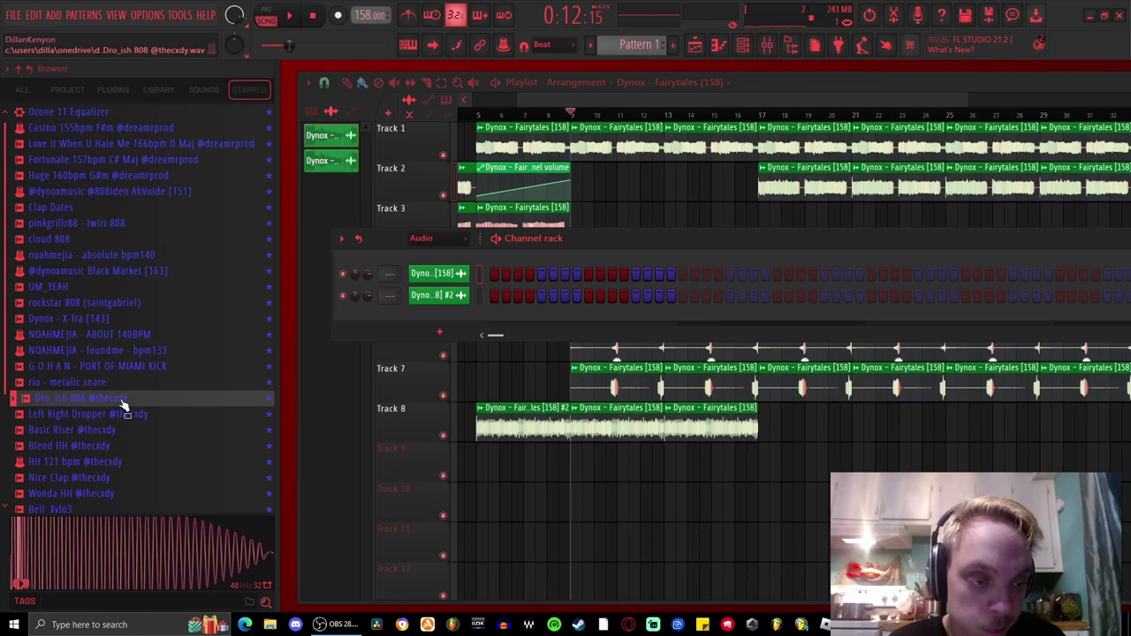
pyautogui.moveTo(438, 321); pyautogui.dragTo(439, 324)
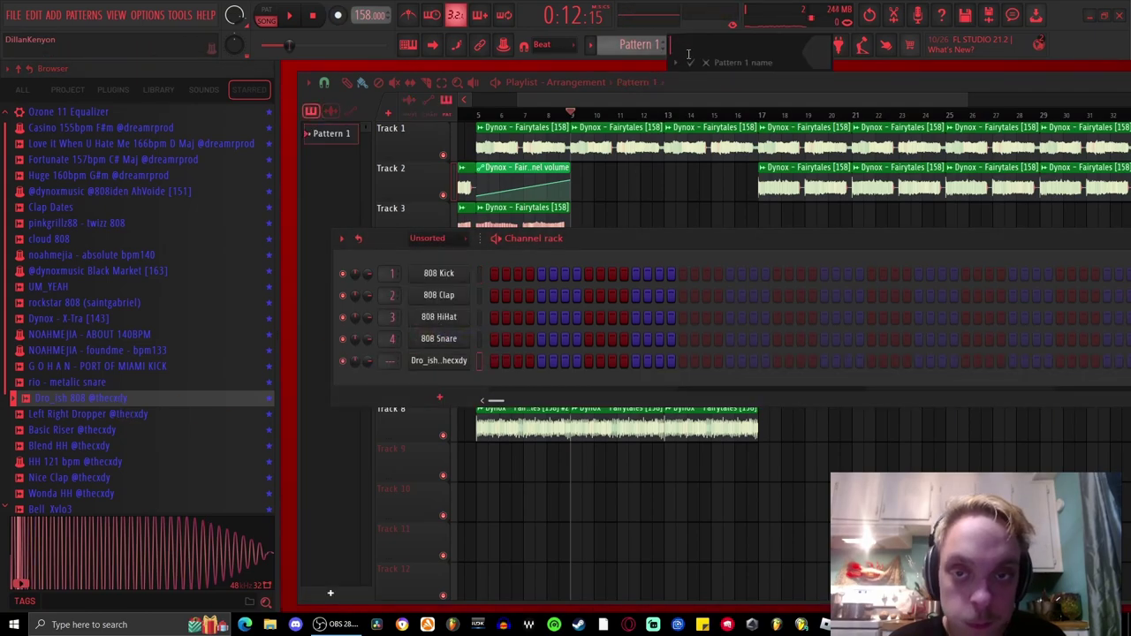
# Step: Place Pattern 1 on Track 9 at bar 9 and program the Dro_ish 808 on steps 1, 11 and 19
pyautogui.click(705, 63)
pyautogui.click(581, 452)
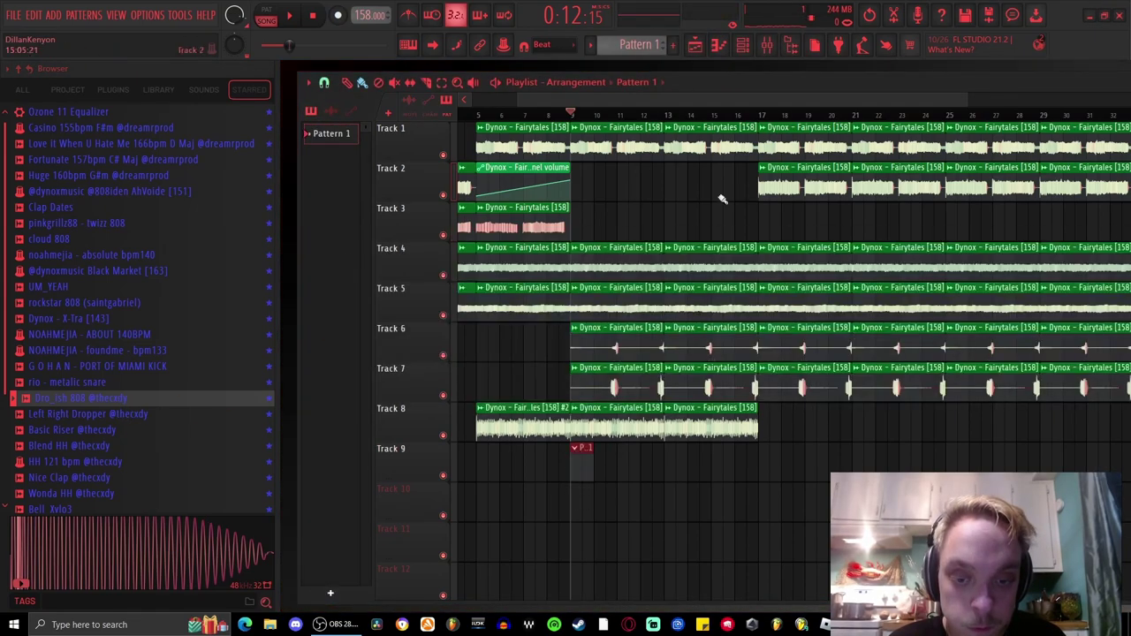
pyautogui.click(744, 51)
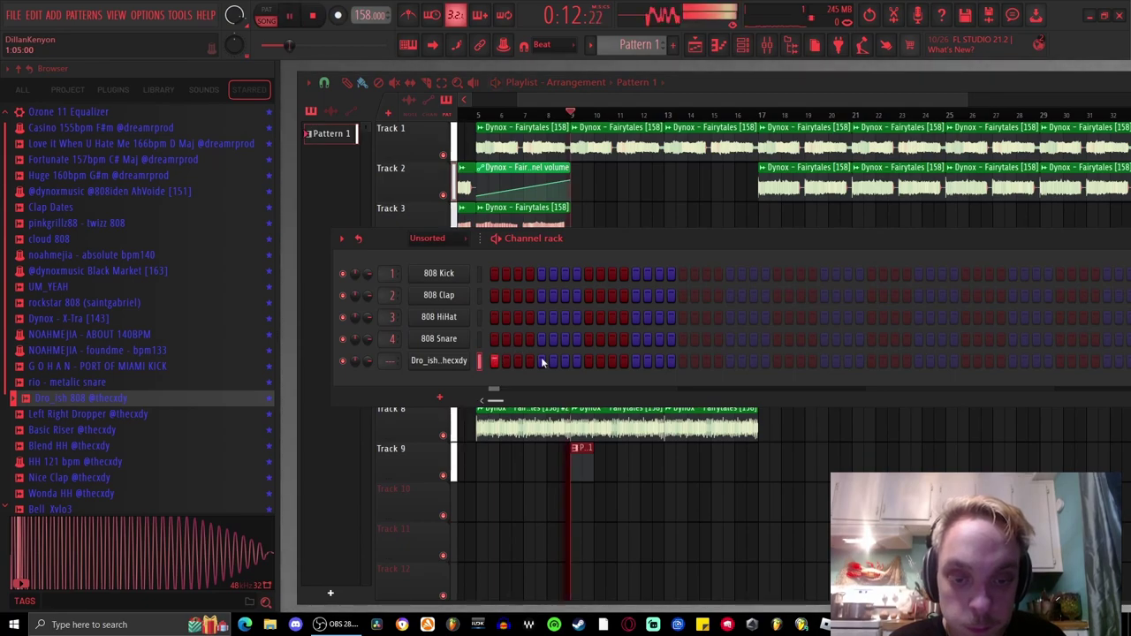
pyautogui.click(613, 361)
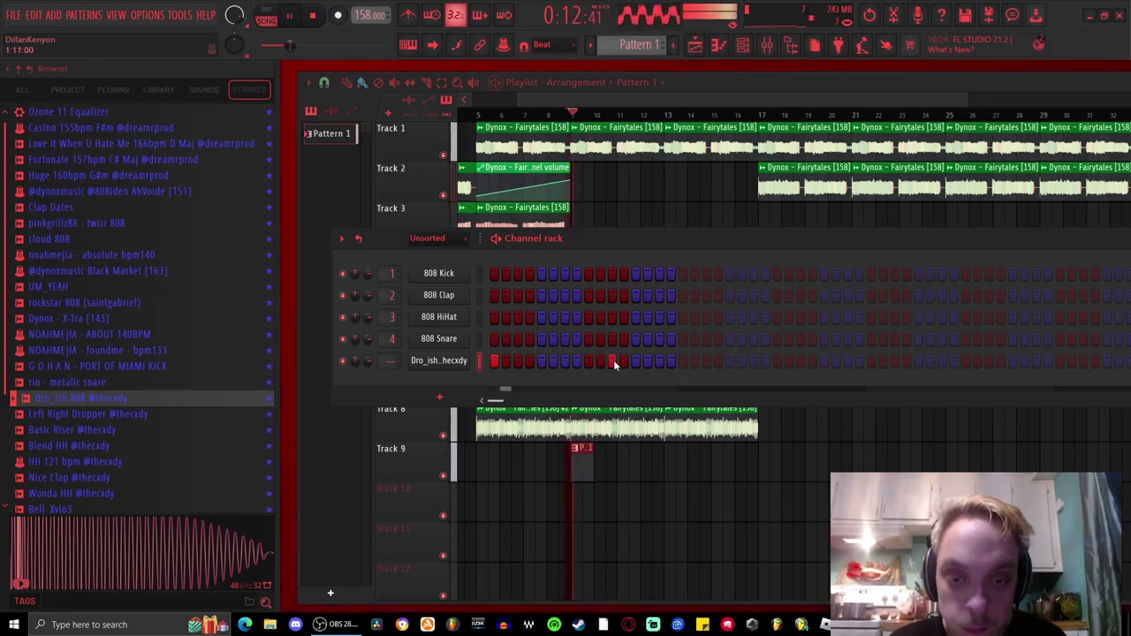
pyautogui.click(707, 361)
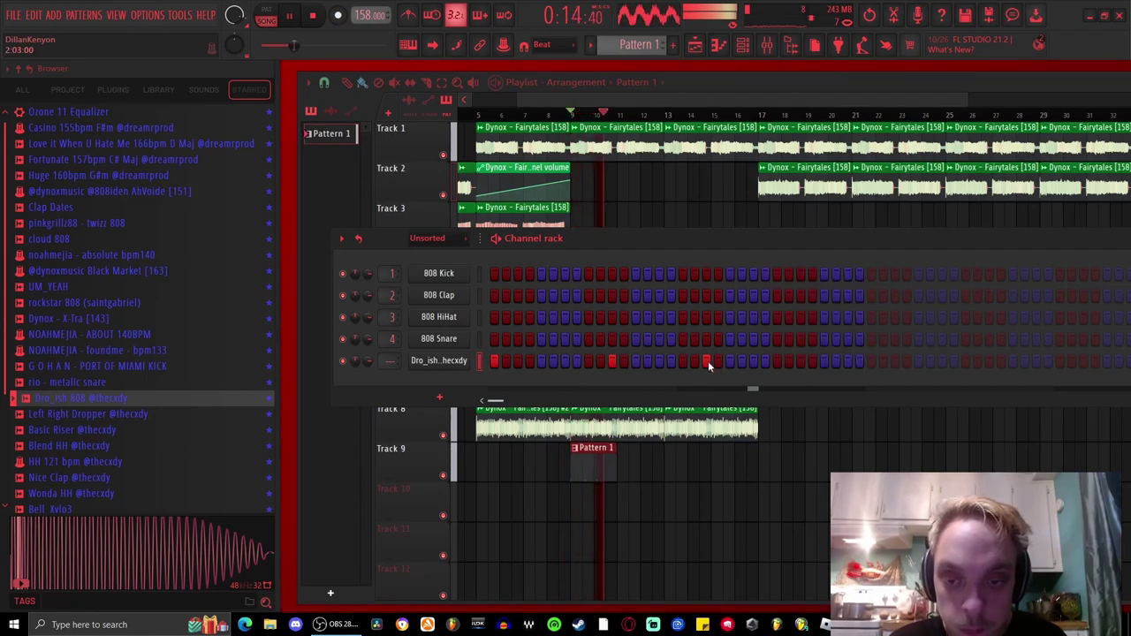
# Step: Transpose the three Dro_ish 808 notes from C5 up to C#7 in the piano roll, checking the pitch against the loop
pyautogui.click(719, 45)
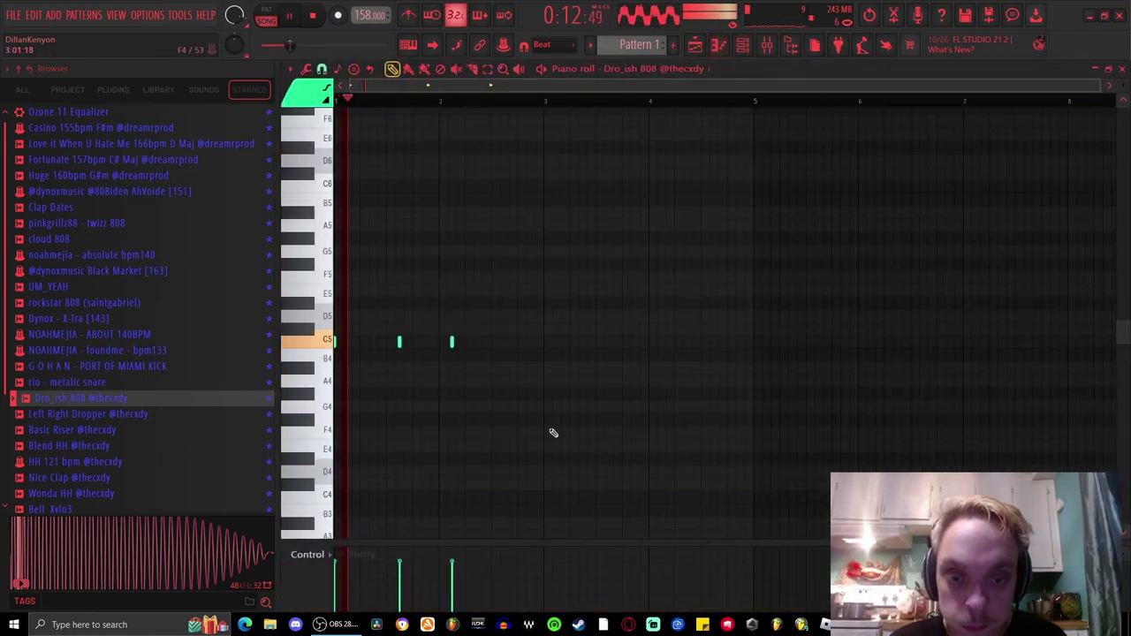
pyautogui.hotkey('ctrl', 'Up')
pyautogui.hotkey('ctrl', 'Up')
pyautogui.press('space')
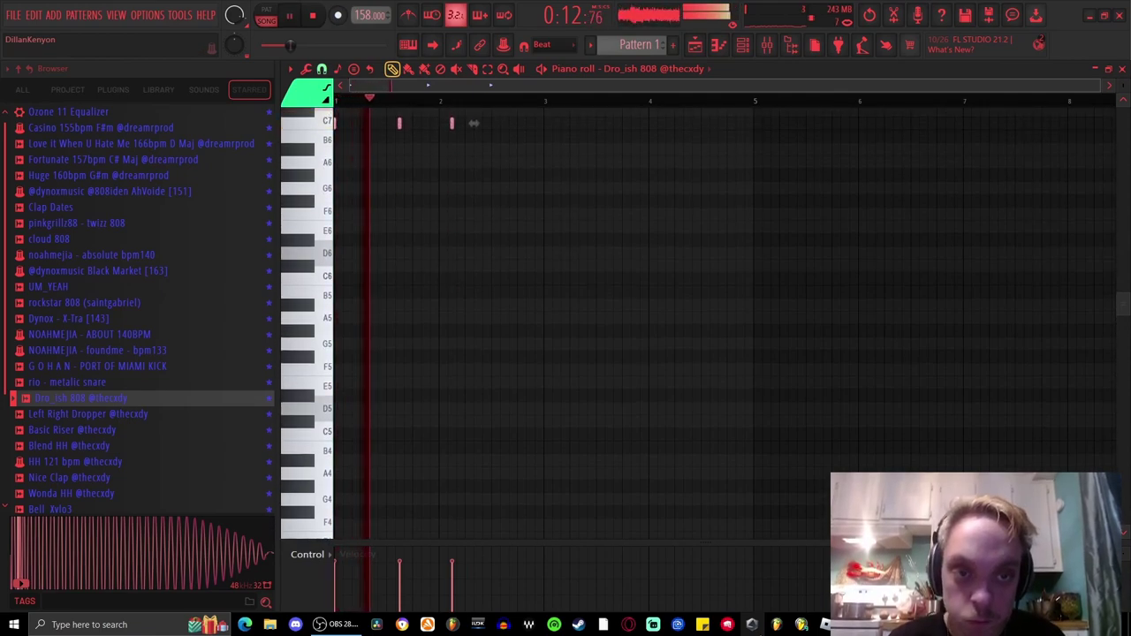
pyautogui.press('space')
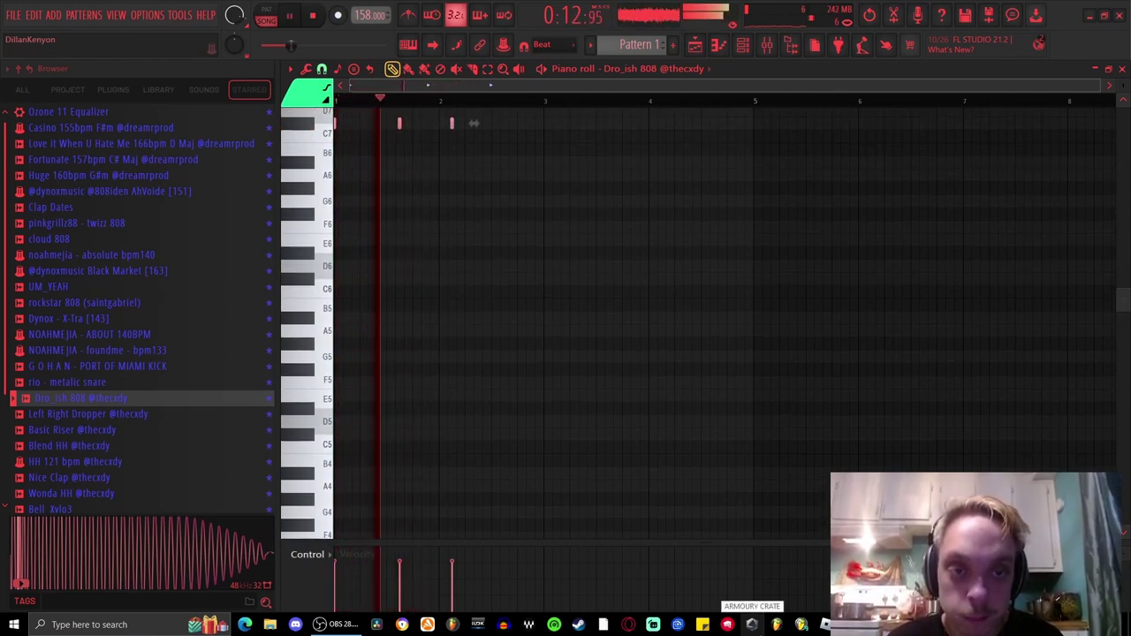
# Step: Duplicate the three 808 notes from bar 1 to bar 3 and play the pattern back
pyautogui.scroll(2, 557, 209)
pyautogui.scroll(-1, 569, 150)
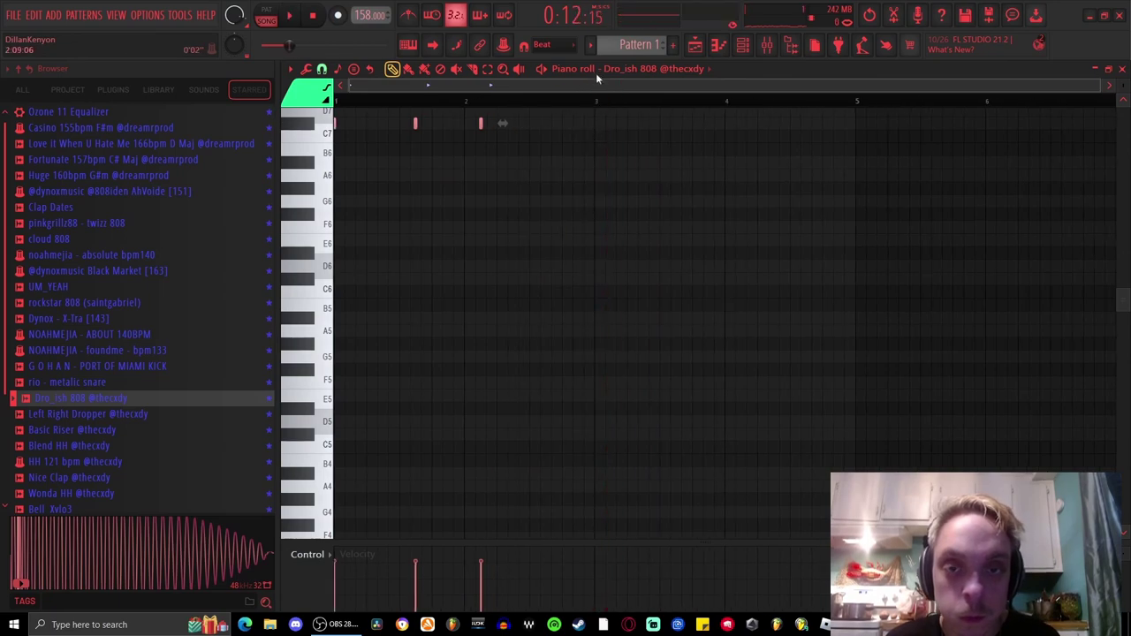
pyautogui.hotkey('ctrl', 'b')
pyautogui.press('space')
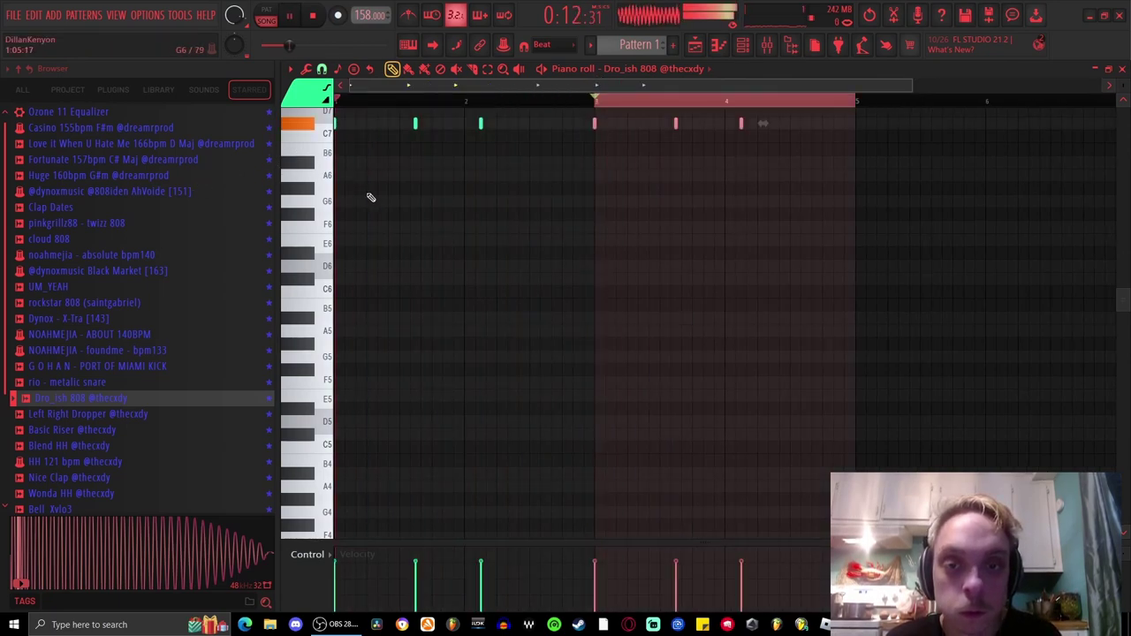
# Step: Raise the three duplicated 808 notes at bar 3 to D#7 and listen to the result
pyautogui.moveTo(610, 277); pyautogui.dragTo(579, 319)
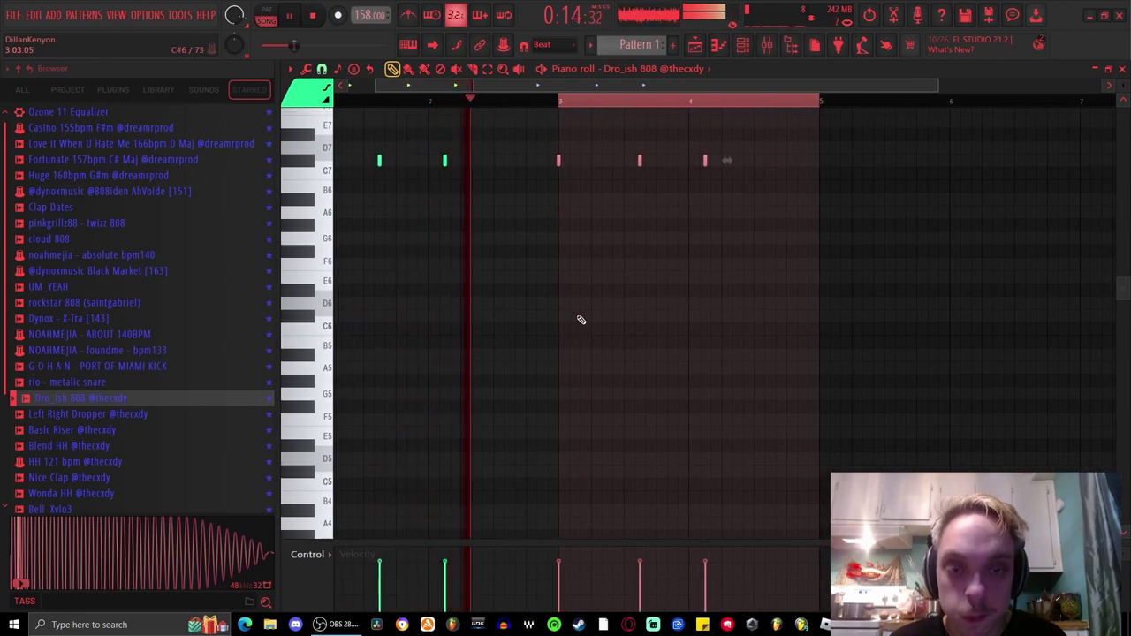
pyautogui.scroll(1, 579, 320)
pyautogui.moveTo(807, 265); pyautogui.dragTo(543, 144)
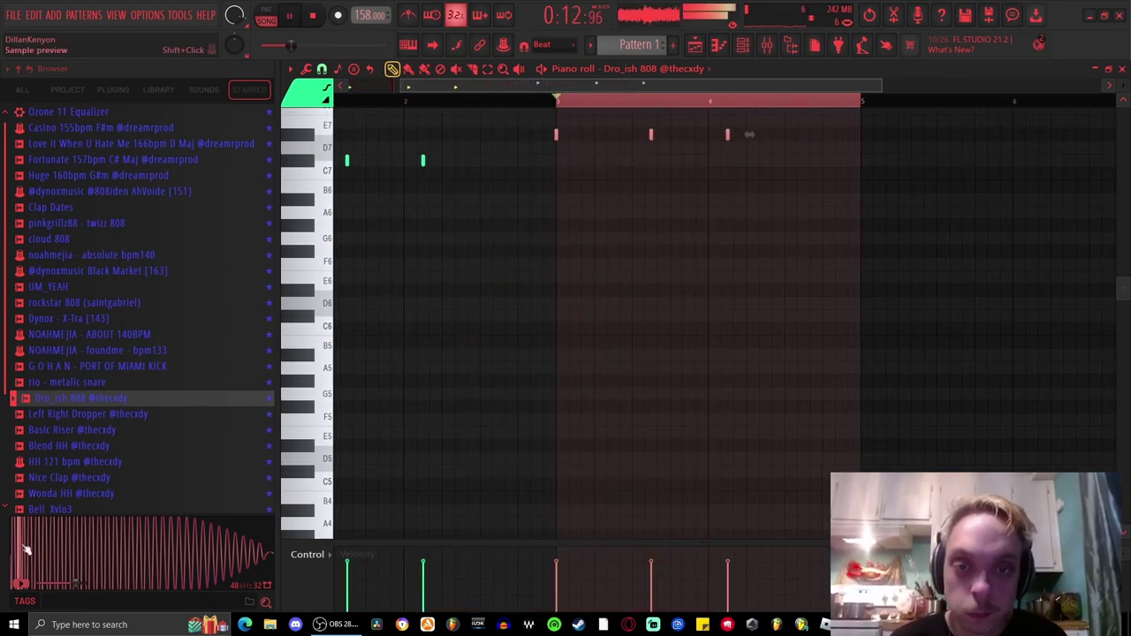
pyautogui.scroll(-1, 777, 228)
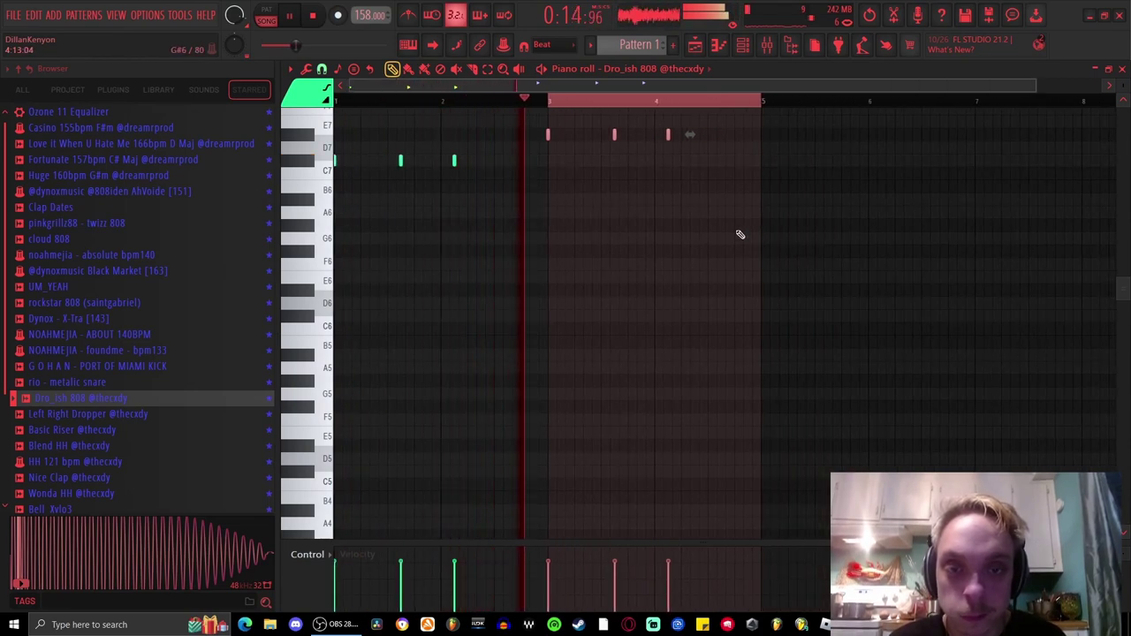
# Step: Select only the last duplicated 808 note at the start of bar 4 and raise it to F7
pyautogui.scroll(1, 694, 188)
pyautogui.keyDown('ctrl'); pyautogui.click(695, 188); pyautogui.keyUp('ctrl')
pyautogui.moveTo(697, 190); pyautogui.dragTo(647, 128)
pyautogui.press('space')
pyautogui.hotkey('shift', 'Up')
pyautogui.hotkey('shift', 'Up')
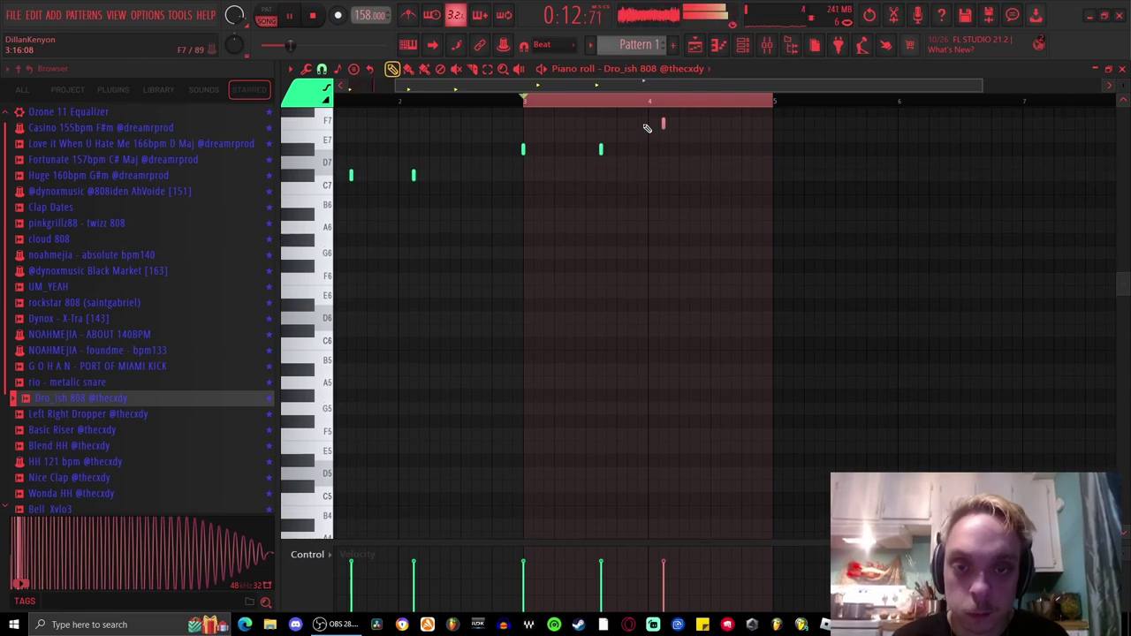
pyautogui.scroll(-1, 530, 266)
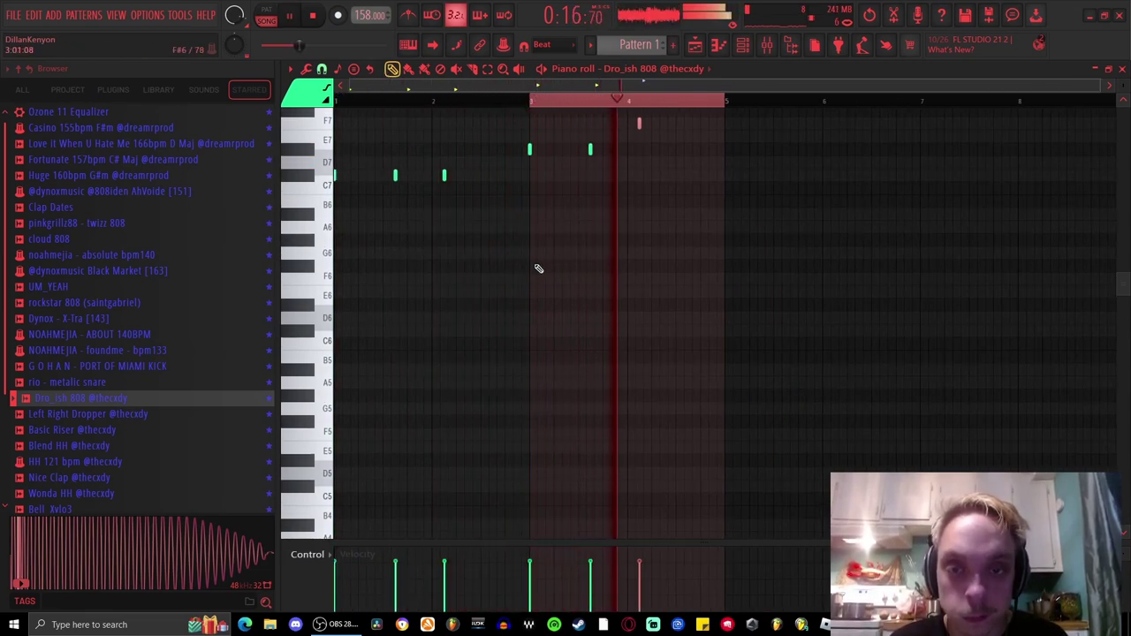
# Step: Shift the F7 808 note to the middle of bar 4, playing the pattern back to check the timing
pyautogui.scroll(2, 681, 135)
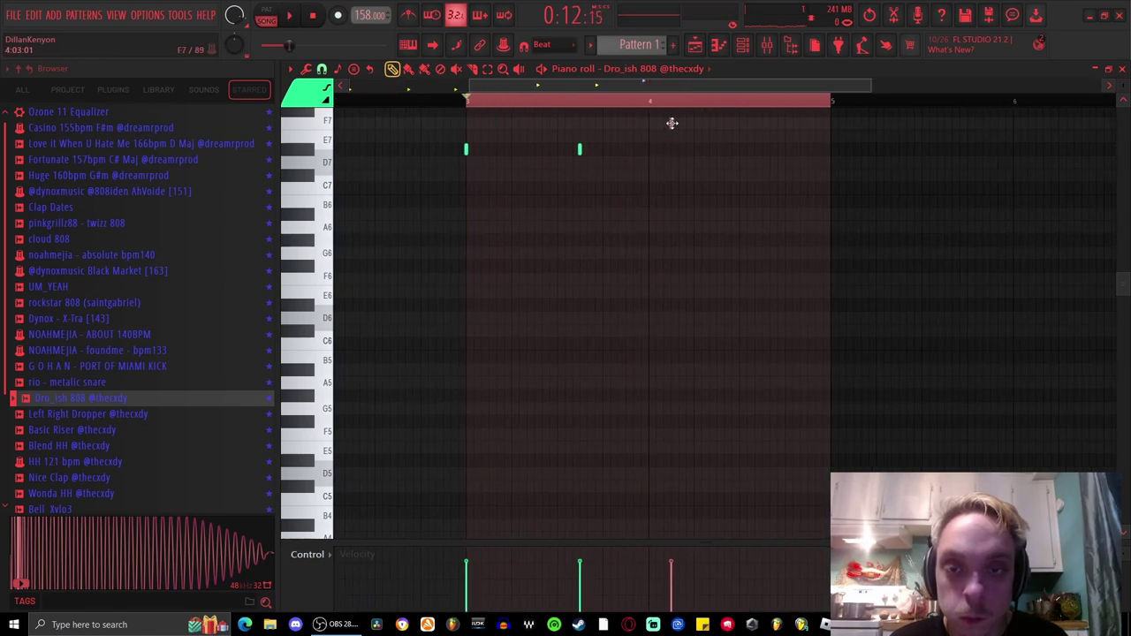
pyautogui.scroll(-2, 693, 126)
pyautogui.press('space')
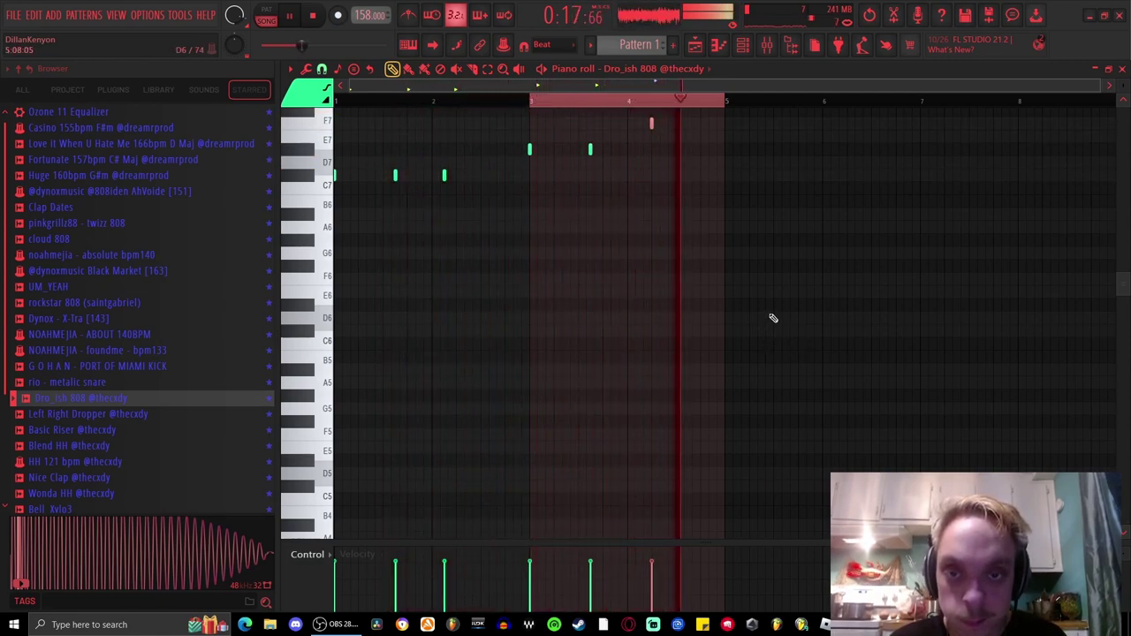
pyautogui.scroll(3, 672, 159)
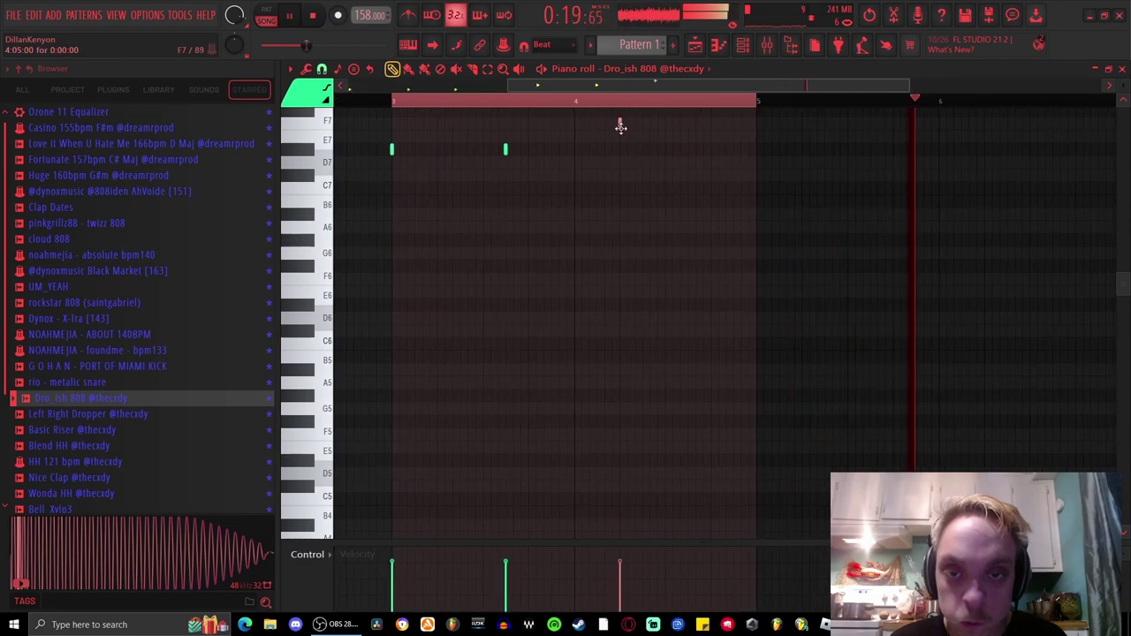
pyautogui.scroll(-3, 721, 259)
pyautogui.press('space')
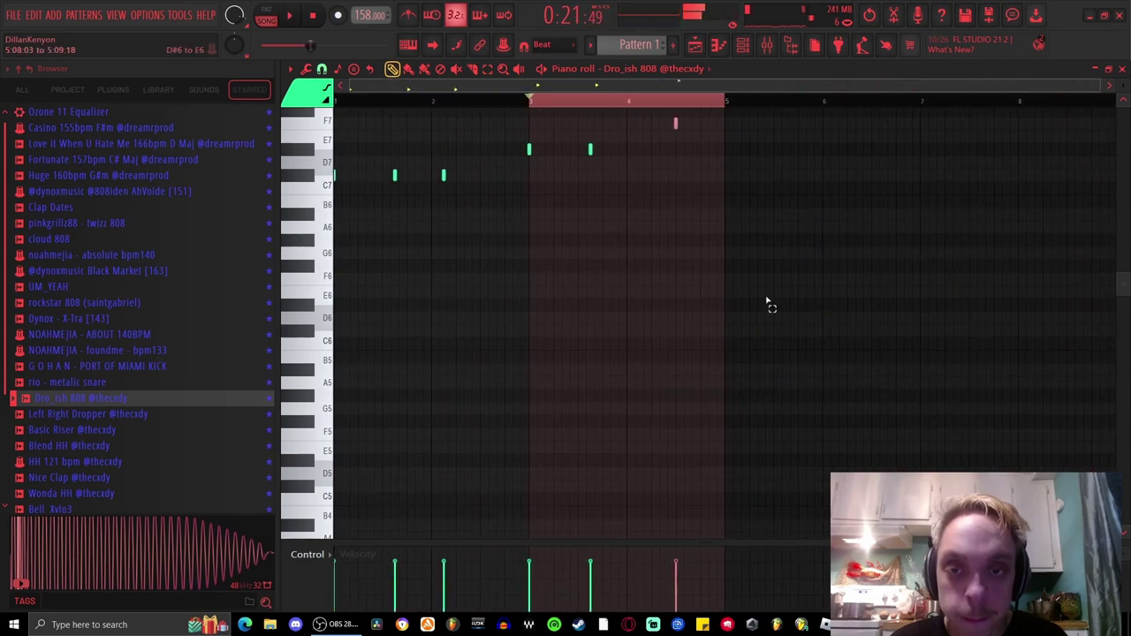
# Step: Make all six 808 notes legato, lower them two octaves to C#5, D#5 and F5, and listen to the result
pyautogui.moveTo(777, 304); pyautogui.dragTo(128, 77)
pyautogui.hotkey('ctrl', 'l')
pyautogui.hotkey('ctrl', 'Down')
pyautogui.hotkey('ctrl', 'Down')
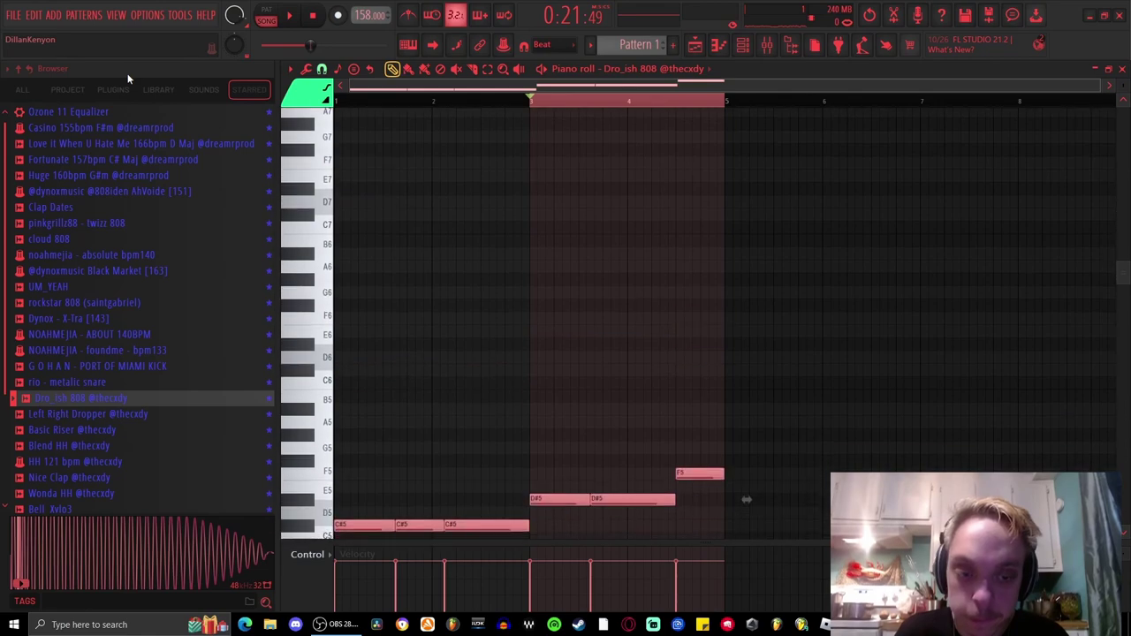
pyautogui.press('space')
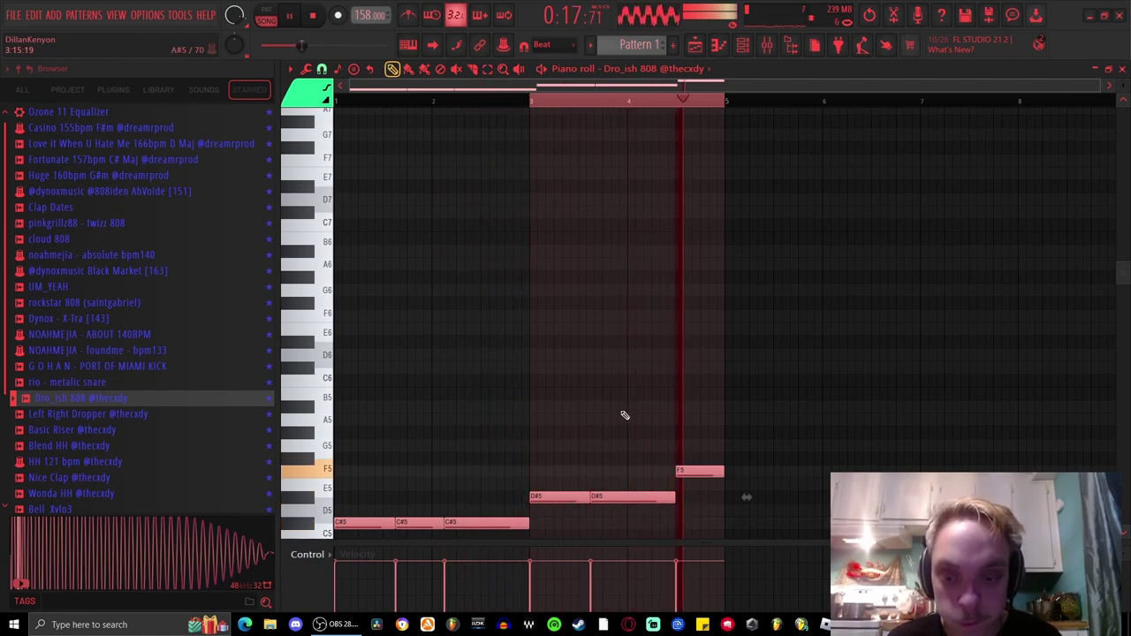
pyautogui.click(1121, 69)
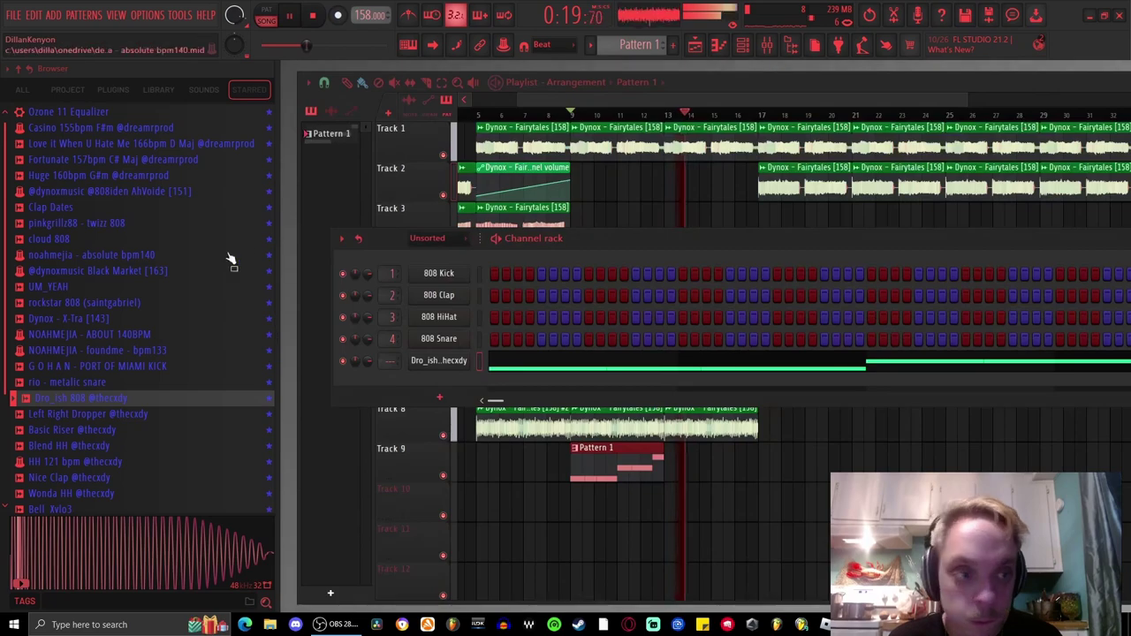
# Step: Add the Clap Dates sample to the channel rack and program it on steps 9, 25, 41 and 57 of Pattern 1
pyautogui.scroll(-2, 81, 428)
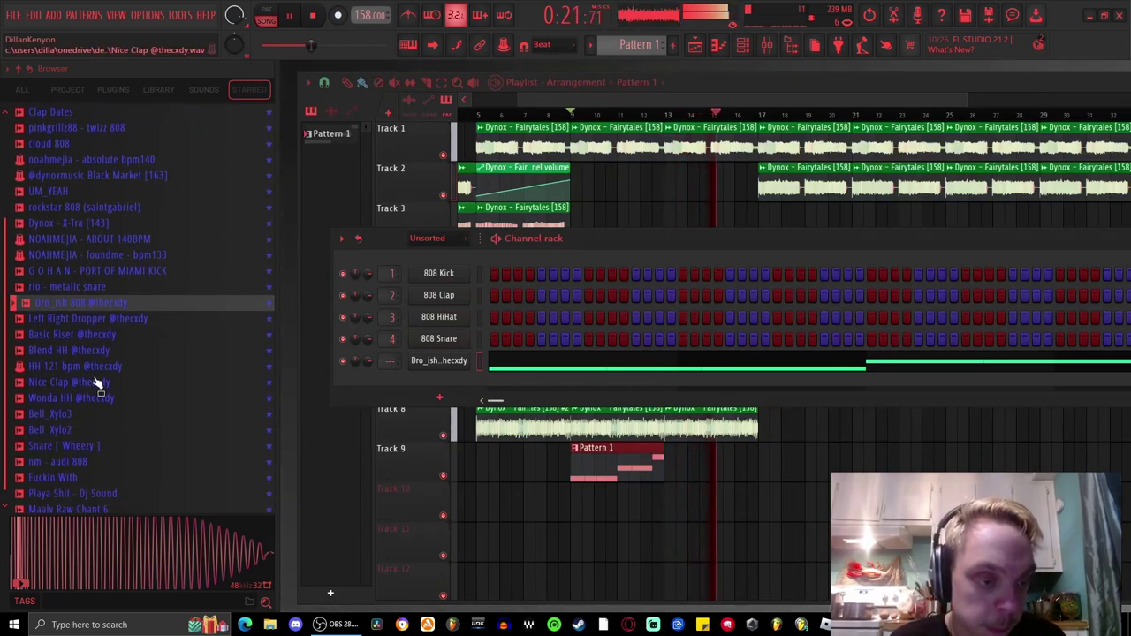
pyautogui.moveTo(61, 119); pyautogui.dragTo(477, 380)
pyautogui.press('space')
pyautogui.click(593, 387)
pyautogui.press('space')
pyautogui.press('space')
pyautogui.click(596, 384)
pyautogui.click(599, 383)
pyautogui.click(777, 383)
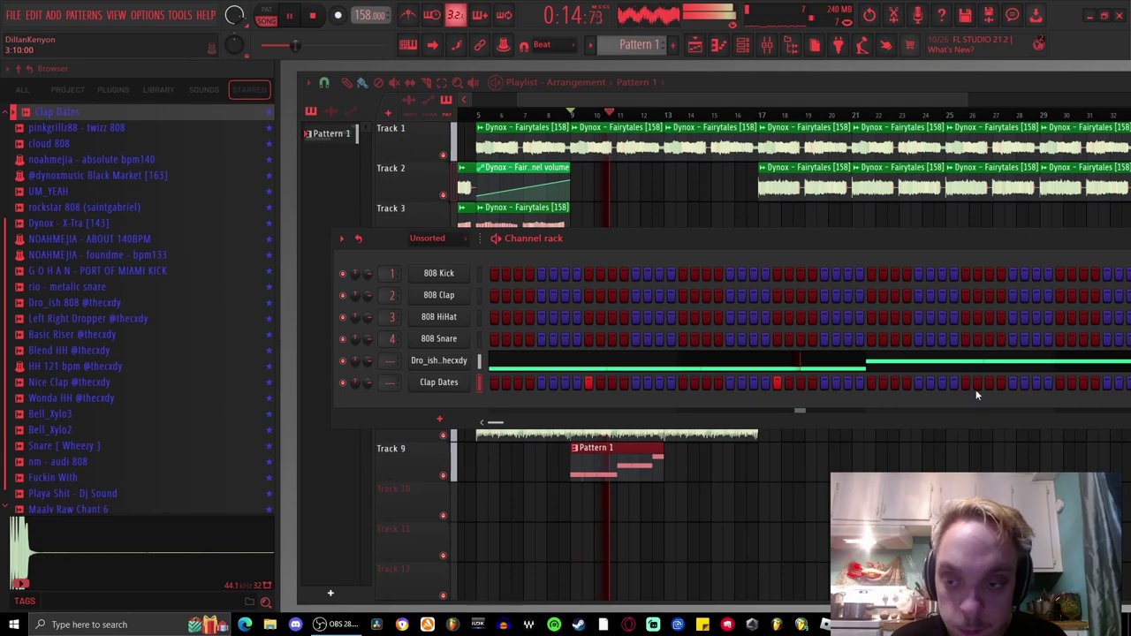
pyautogui.moveTo(972, 248); pyautogui.dragTo(854, 255)
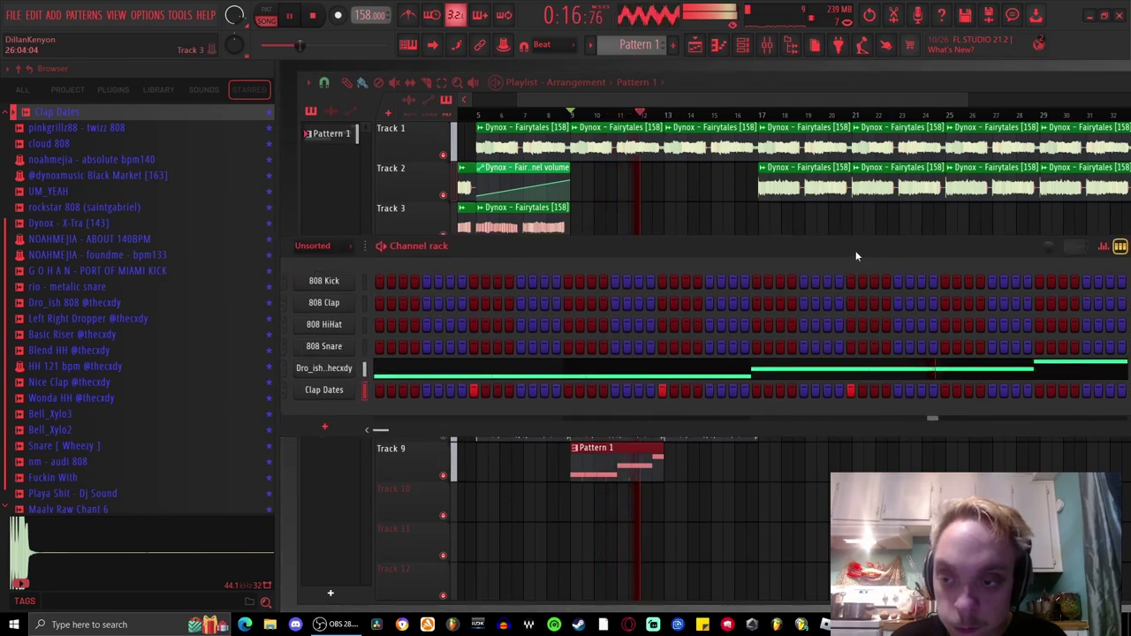
pyautogui.click(1042, 389)
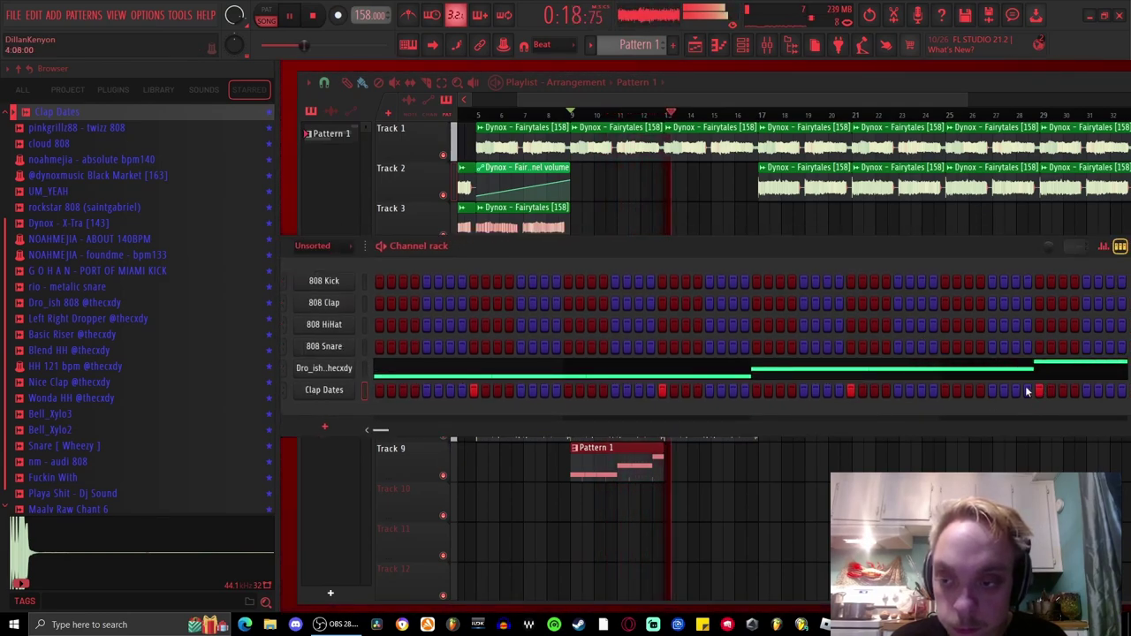
# Step: Move the last F5 808 note to step 13 of bar 4 and shorten it to end at bar 5
pyautogui.doubleClick(627, 468)
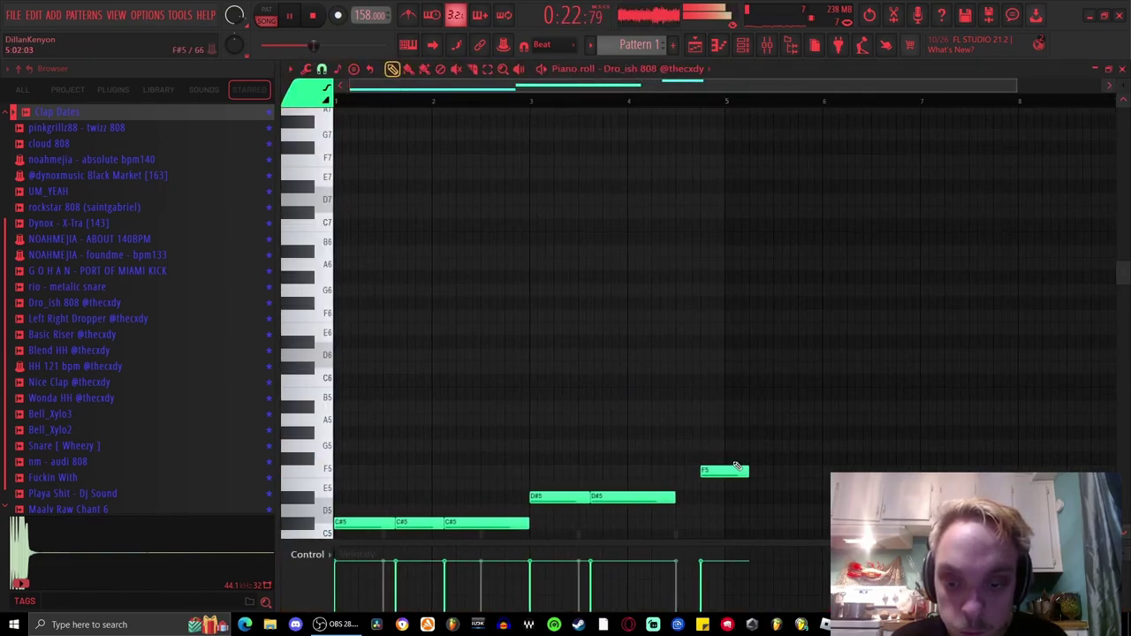
pyautogui.moveTo(747, 475); pyautogui.dragTo(719, 484)
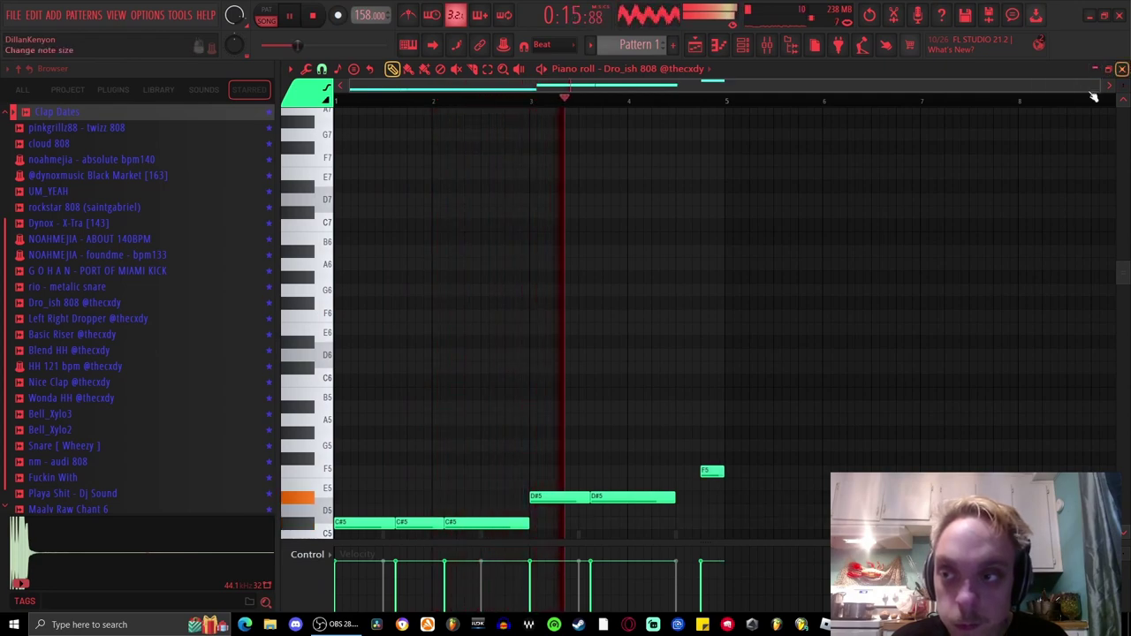
# Step: Raise the velocity of all four Clap Dates notes to maximum in the piano roll
pyautogui.click(625, 68)
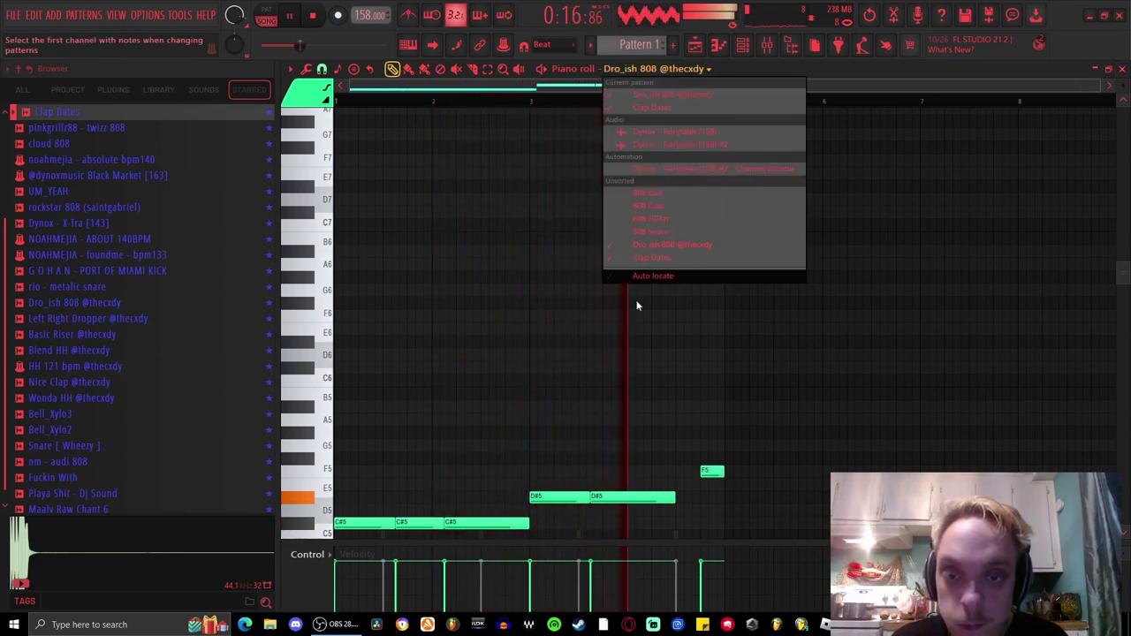
pyautogui.click(678, 261)
pyautogui.press('space')
pyautogui.scroll(-4, 698, 412)
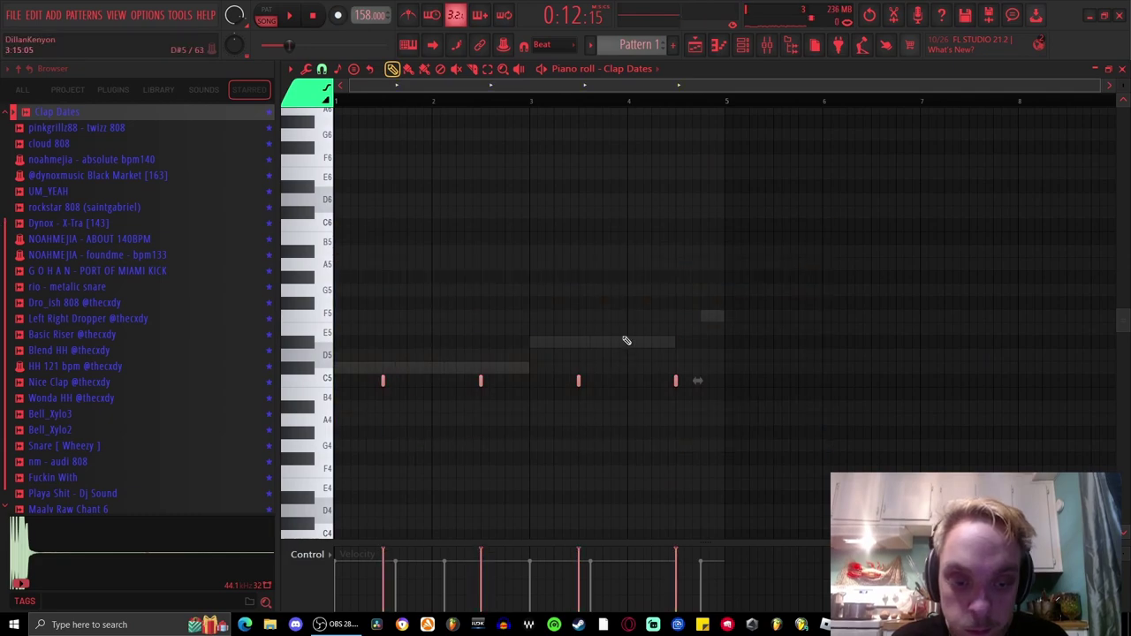
pyautogui.press('Escape')
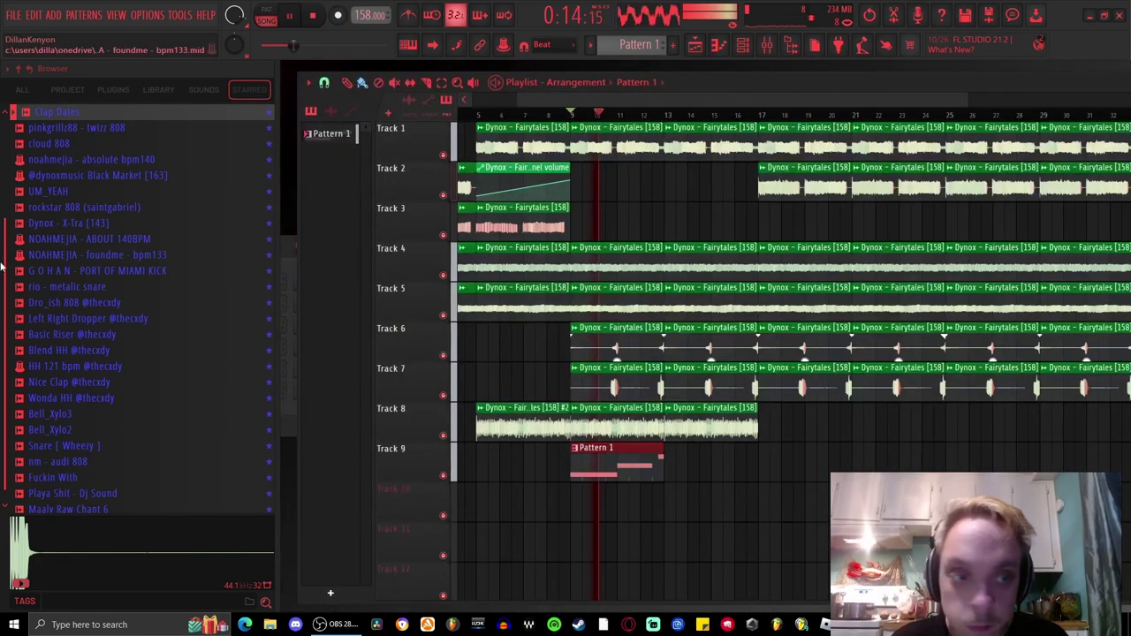
pyautogui.scroll(-1, 85, 346)
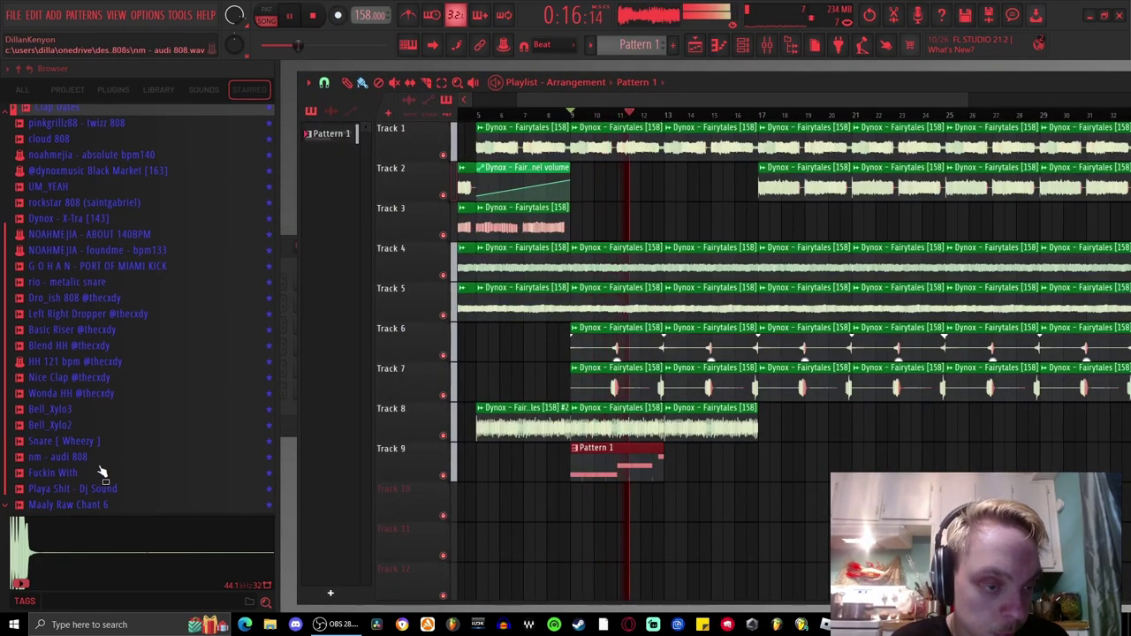
pyautogui.moveTo(66, 393); pyautogui.dragTo(583, 530)
pyautogui.click(743, 44)
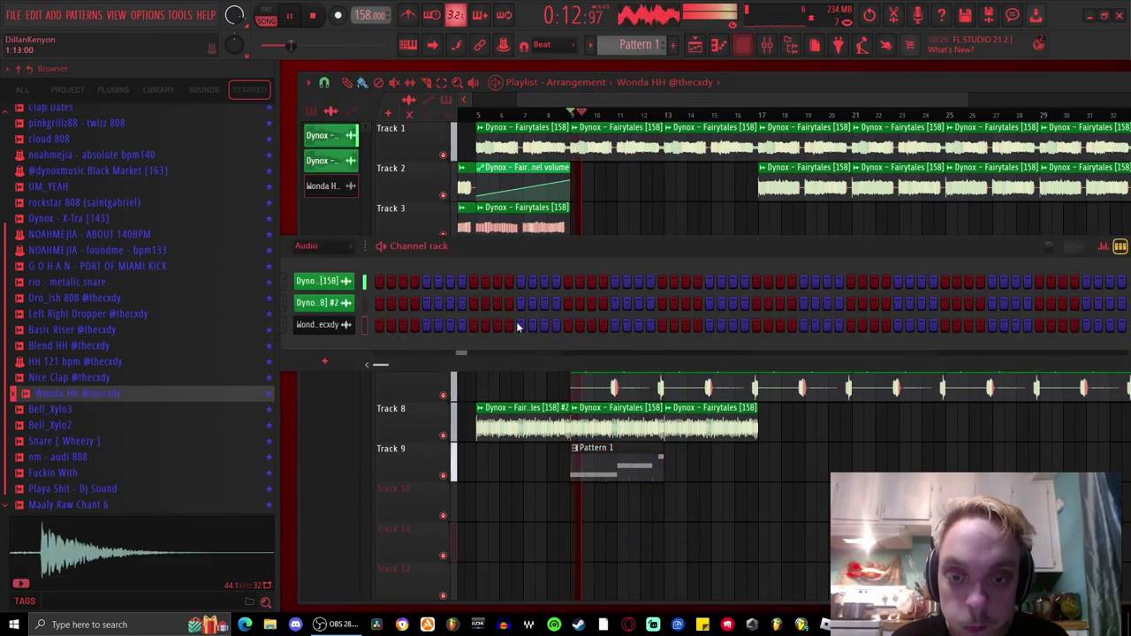
pyautogui.press('space')
pyautogui.rightClick(360, 324)
pyautogui.click(529, 368)
pyautogui.press('space')
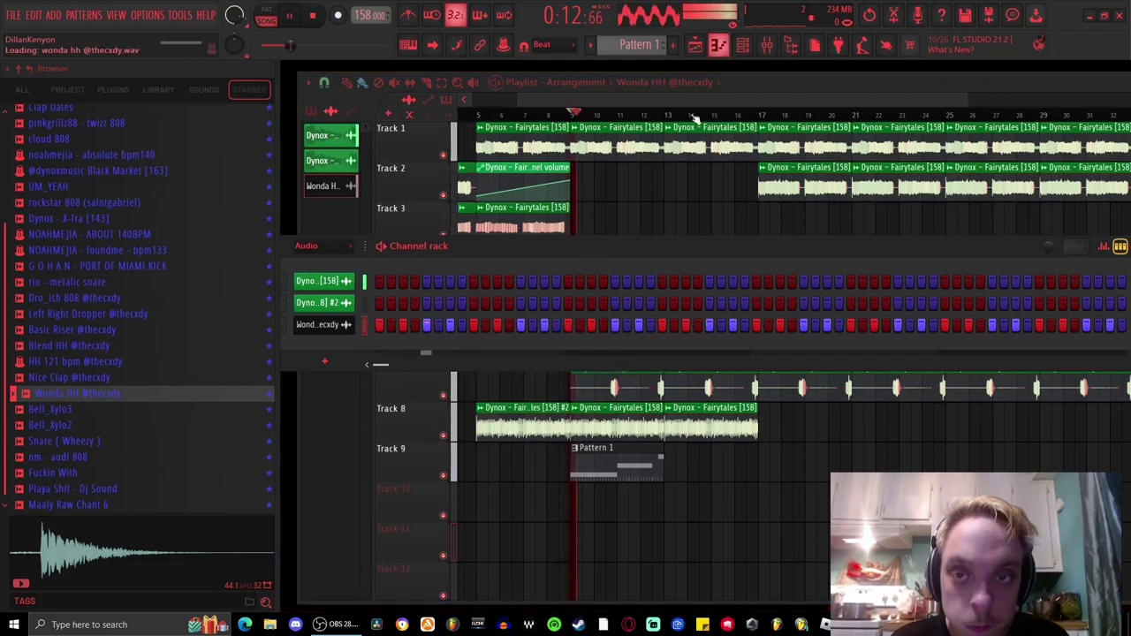
pyautogui.click(718, 46)
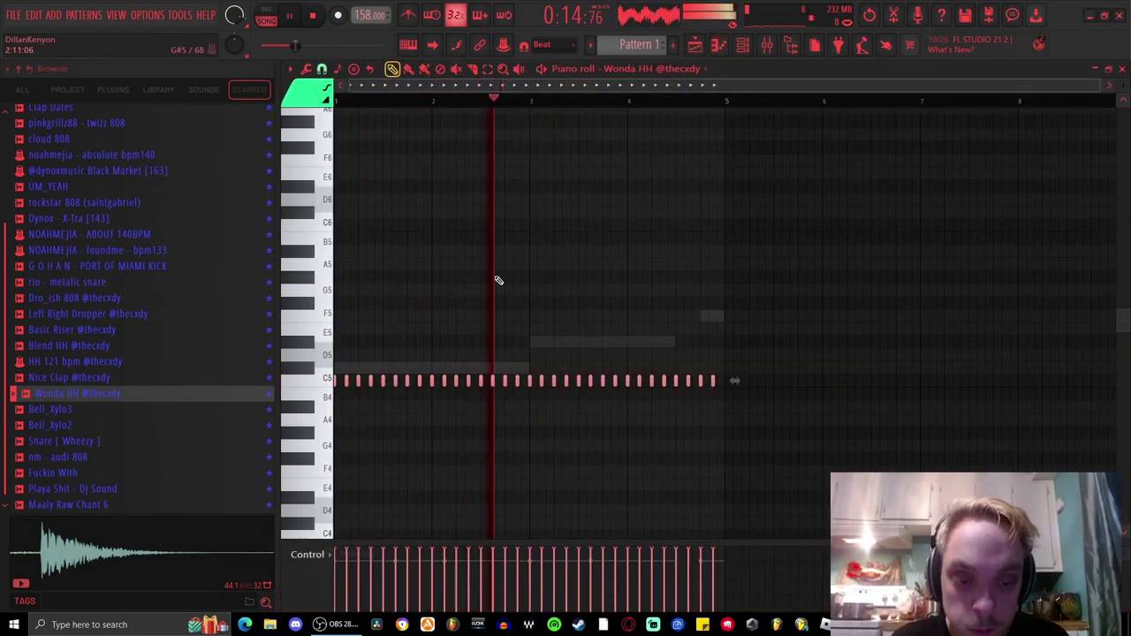
pyautogui.click(1124, 68)
# Step: Load the saved personal beat master preset onto the Master mixer track and play the arrangement
pyautogui.click(767, 46)
pyautogui.press('space')
pyautogui.rightClick(355, 247)
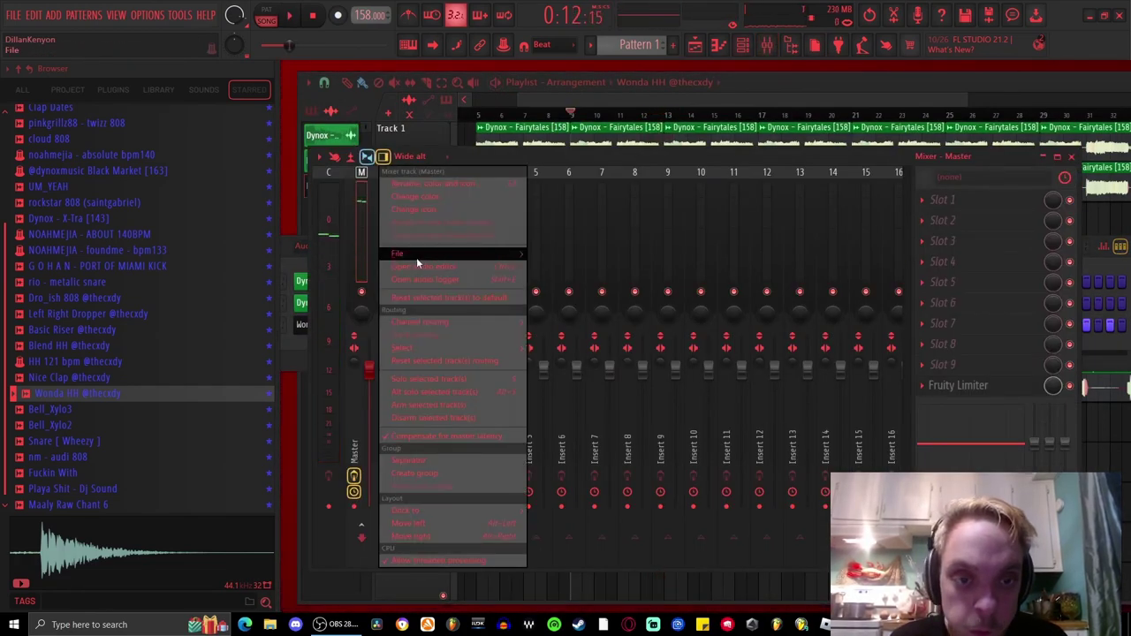
pyautogui.moveTo(416, 257)
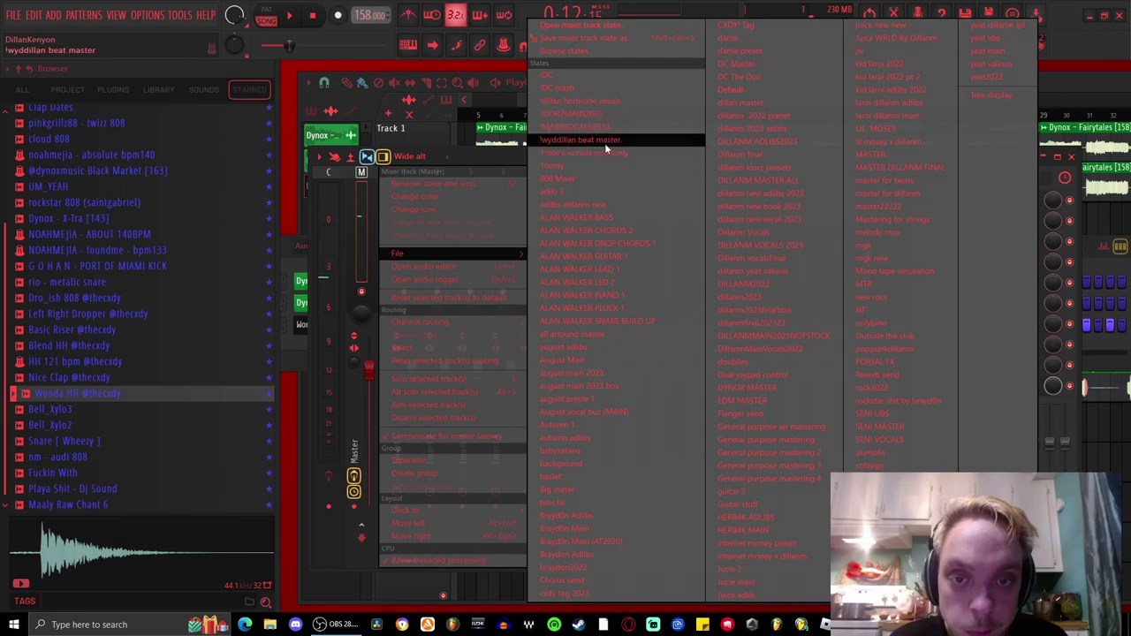
pyautogui.click(584, 140)
pyautogui.press('space')
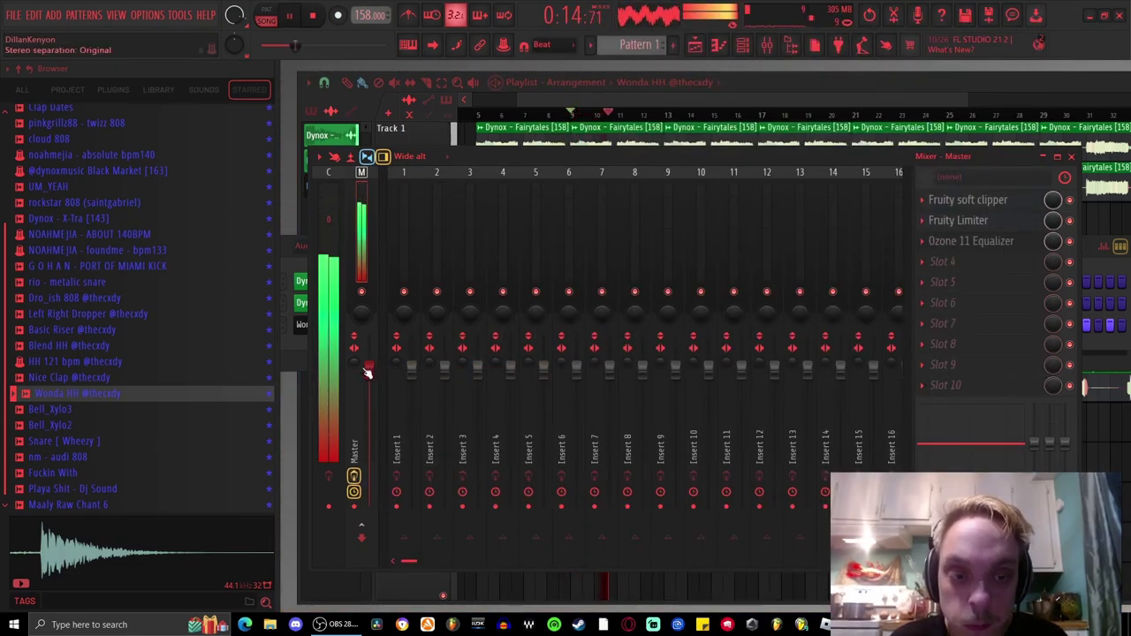
# Step: Route the Dynox - Fairytales [158] channel to mixer track 5 and lower its fader slightly
pyautogui.click(773, 95)
pyautogui.click(612, 131)
pyautogui.doubleClick(612, 131)
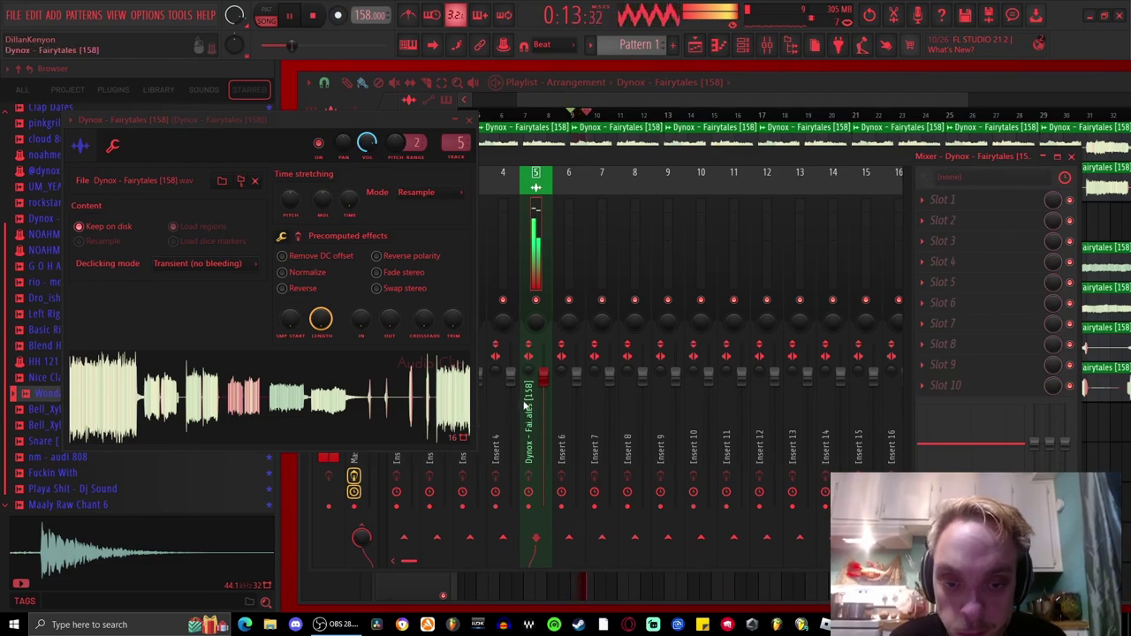
pyautogui.moveTo(544, 376); pyautogui.dragTo(543, 384)
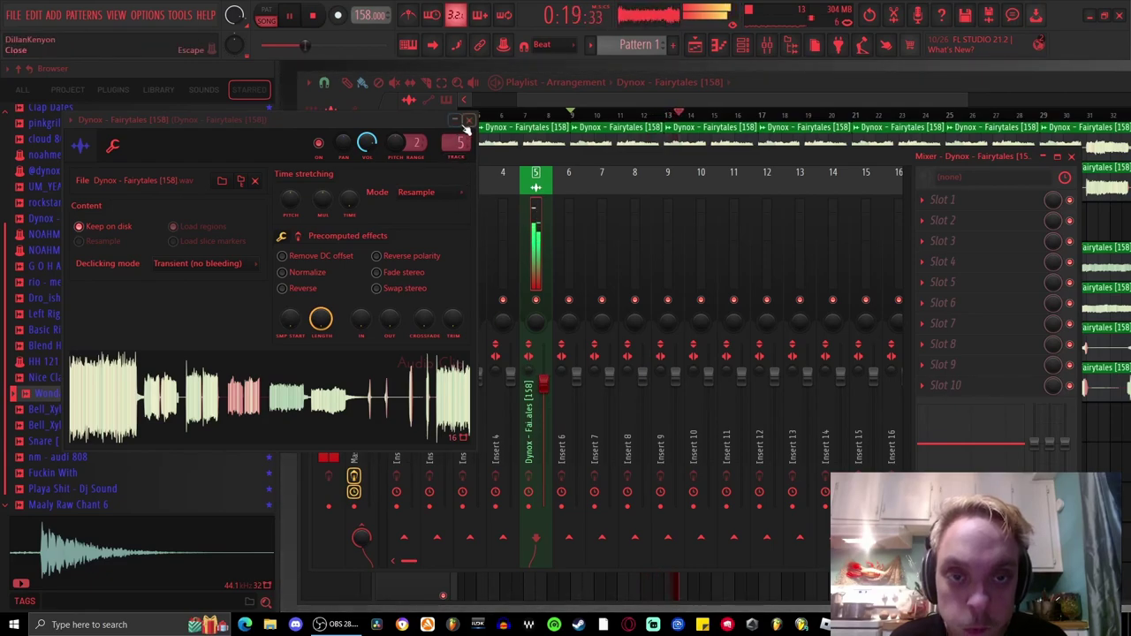
# Step: Review the Clap Dates notes and their velocities in the piano roll during playback
pyautogui.click(751, 49)
pyautogui.click(721, 46)
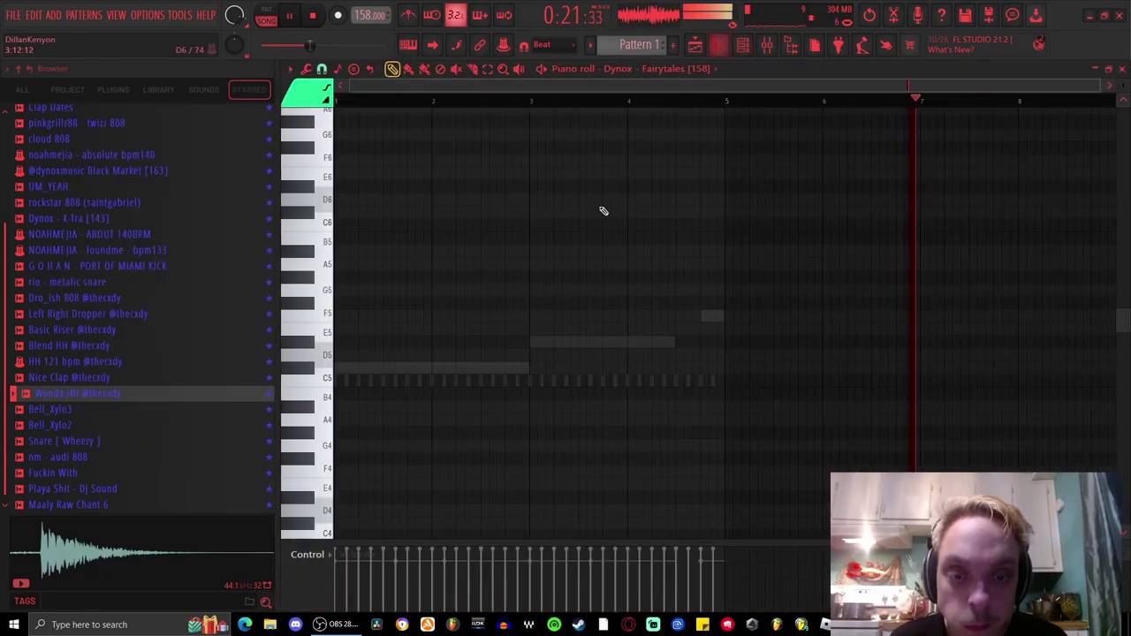
pyautogui.click(713, 70)
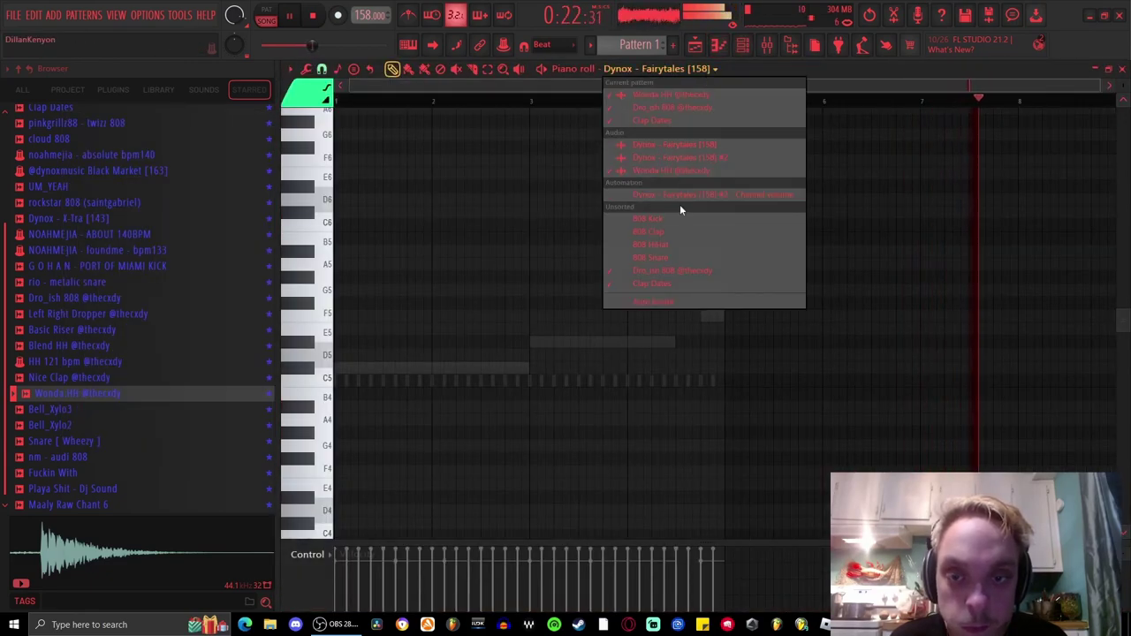
pyautogui.click(690, 285)
pyautogui.moveTo(792, 451); pyautogui.dragTo(338, 305)
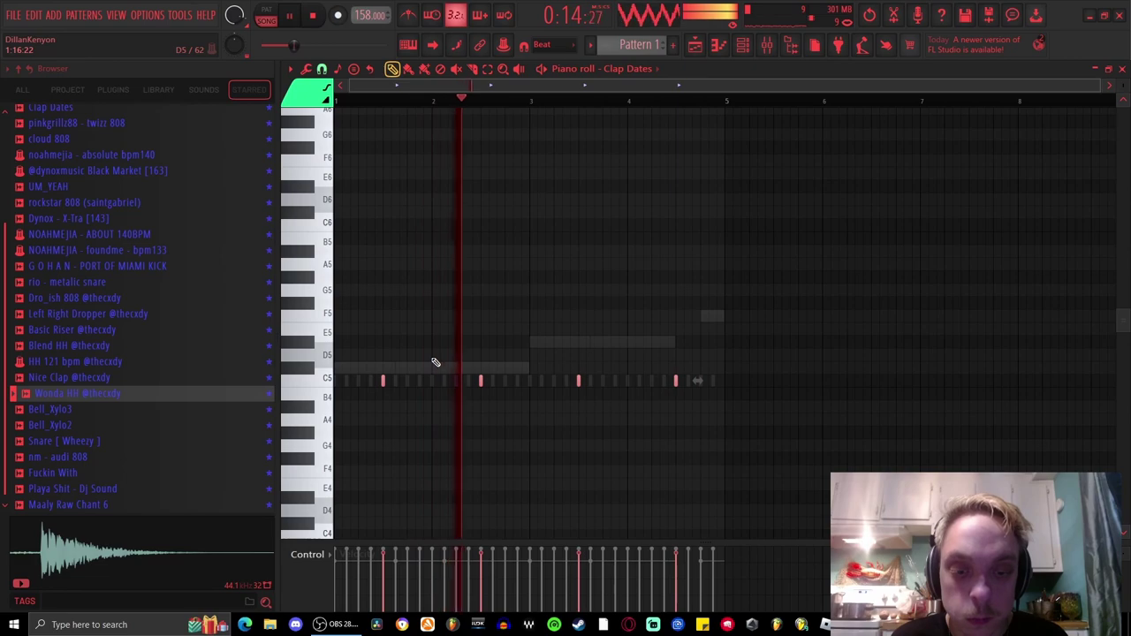
pyautogui.click(1122, 70)
# Step: Stop playback and split Pattern 1 by channel into separate patterns
pyautogui.press('F9')
pyautogui.moveTo(717, 518); pyautogui.dragTo(641, 442)
pyautogui.press('space')
pyautogui.click(590, 44)
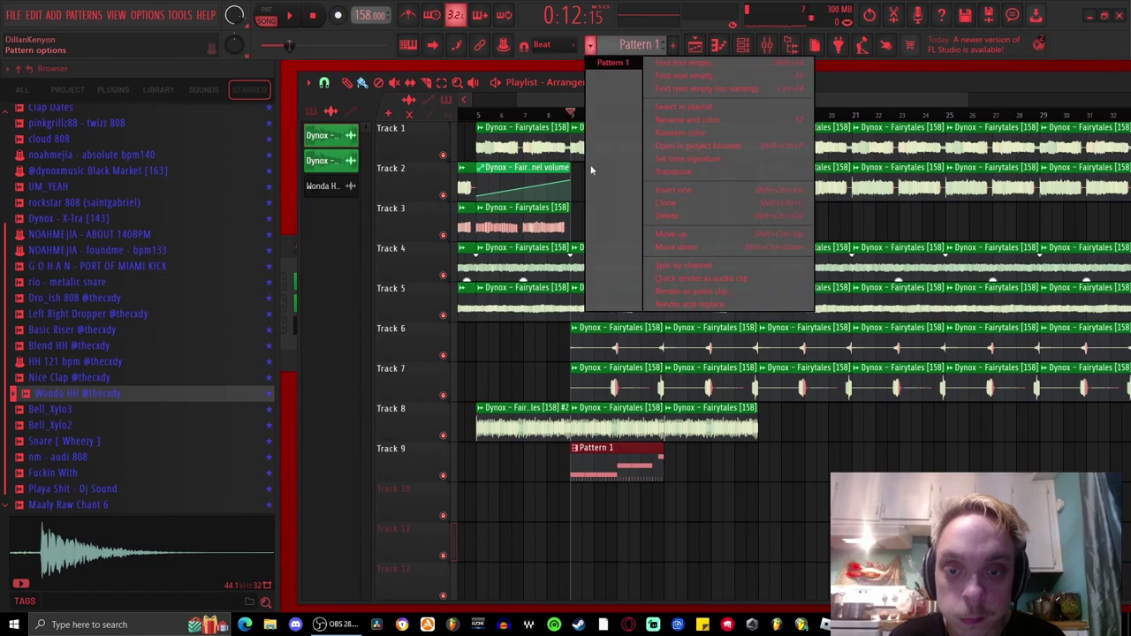
pyautogui.click(677, 264)
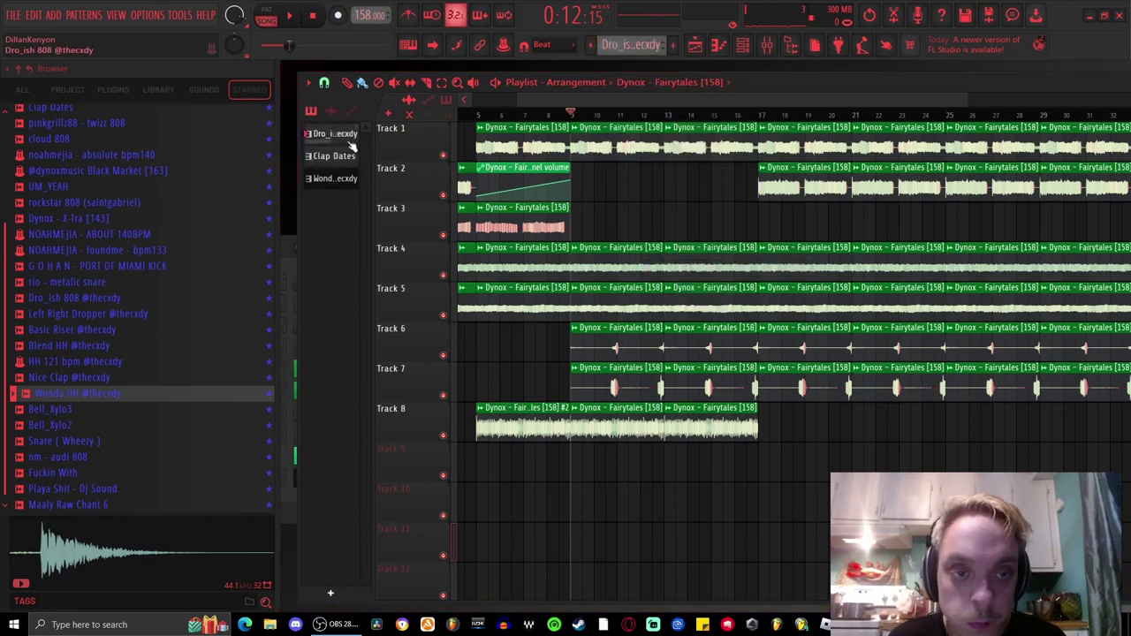
# Step: Place the Dro_ish 808, Clap Dates and Wonda HH patterns on Tracks 9 to 11 at bar 9 and duplicate them up to bar 33
pyautogui.moveTo(335, 133); pyautogui.dragTo(578, 451)
pyautogui.hotkey('ctrl', 'b')
pyautogui.hotkey('ctrl', 'b')
pyautogui.hotkey('ctrl', 'b')
pyautogui.hotkey('ctrl', 'b')
pyautogui.hotkey('ctrl', 'b')
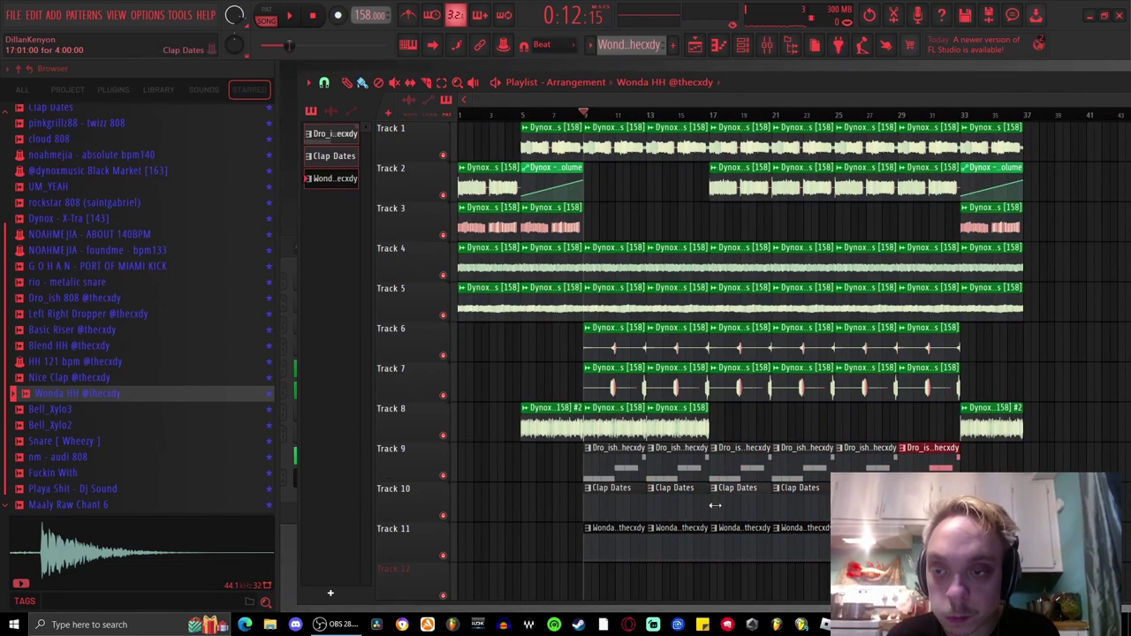
# Step: Cut the Clap Dates and Wonda HH clips out between bars 17 and 19, and duplicate the bar 9–37 section twice to reach bar 93
pyautogui.scroll(3, 745, 520)
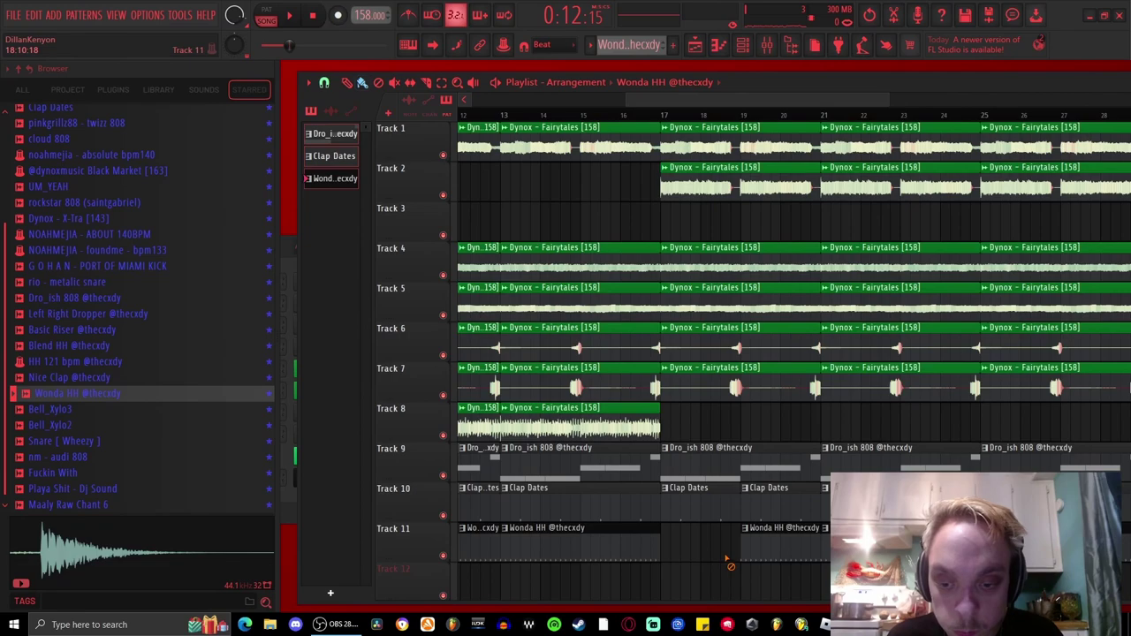
pyautogui.scroll(-4, 717, 494)
pyautogui.moveTo(1043, 557); pyautogui.dragTo(583, 157)
pyautogui.hotkey('ctrl', 'b')
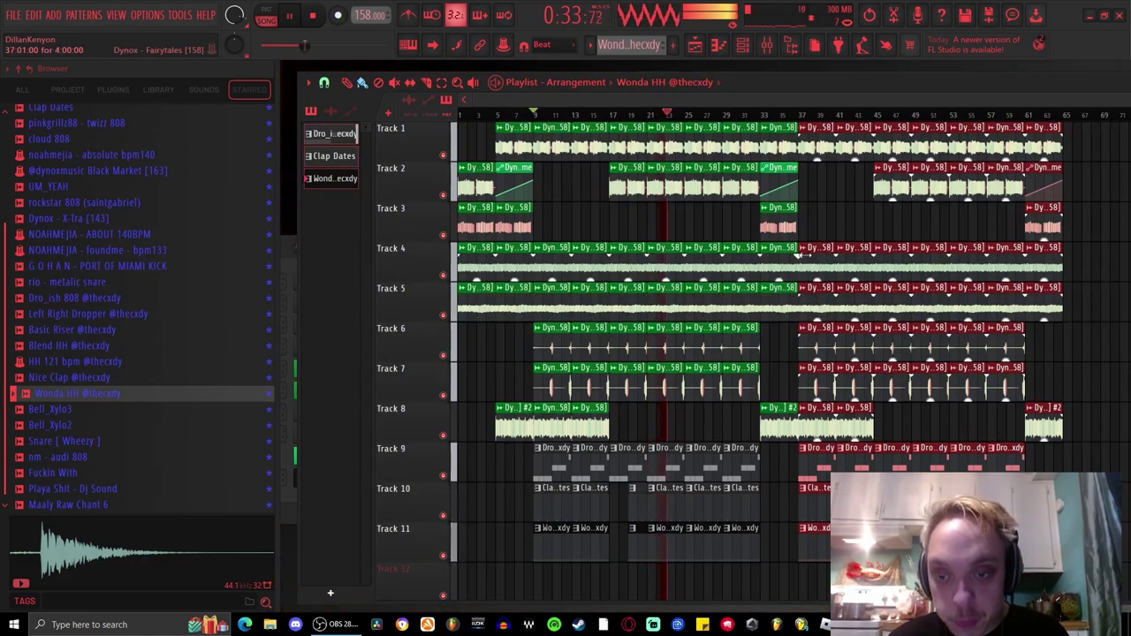
pyautogui.scroll(-2, 822, 289)
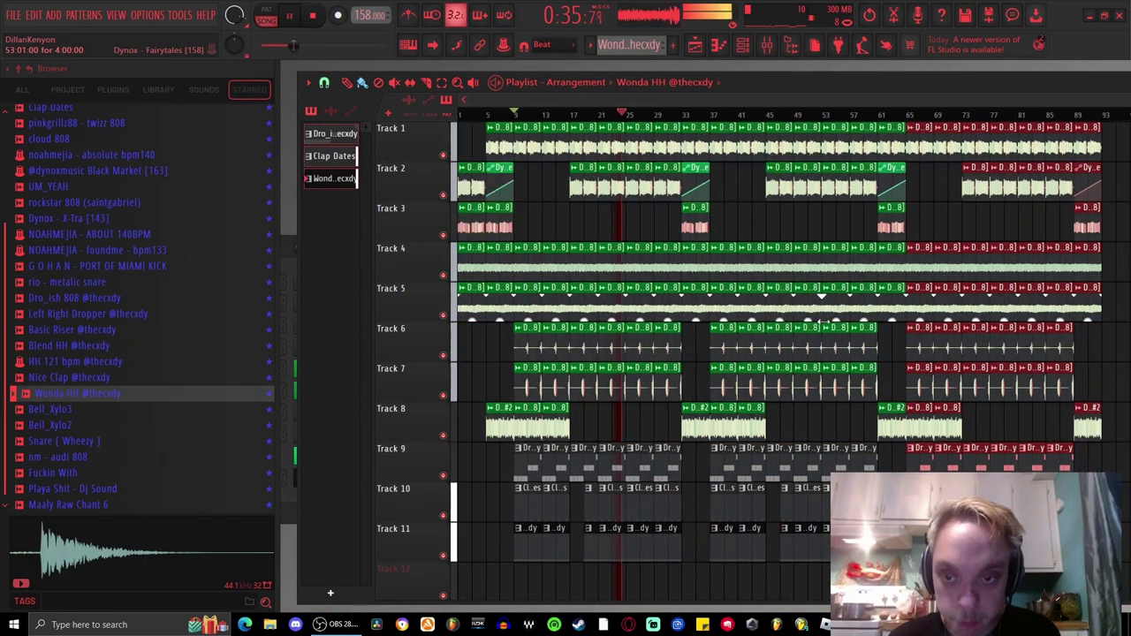